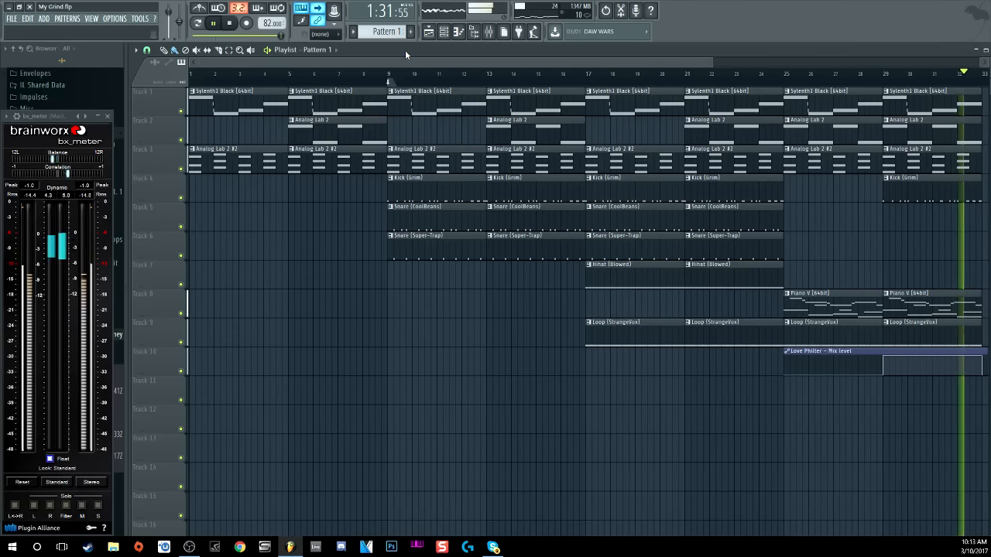
Stop the song, switch playback to pattern mode, and show the channel rack over the playlist
{"action": "key", "text": "space"}
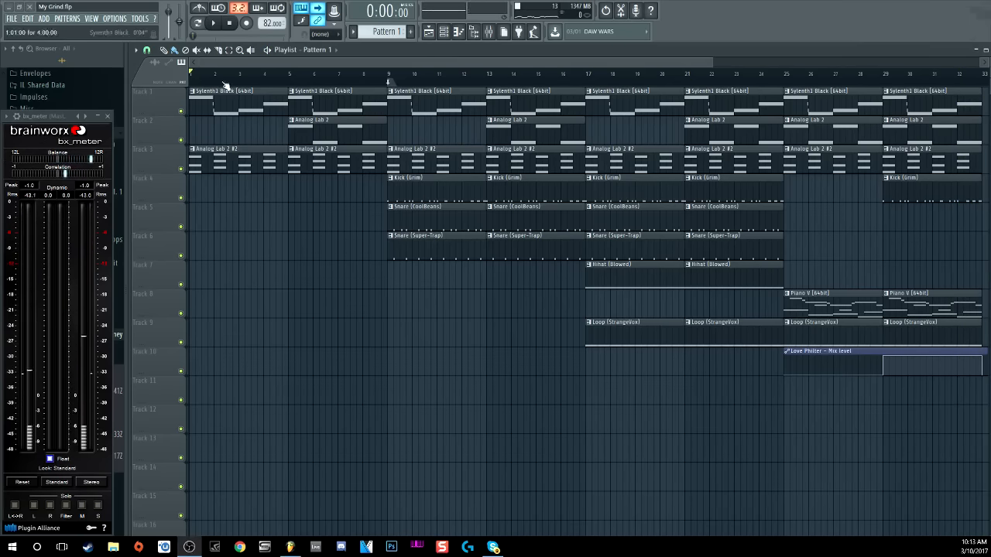
{"action": "left_click", "coordinate": [444, 31]}
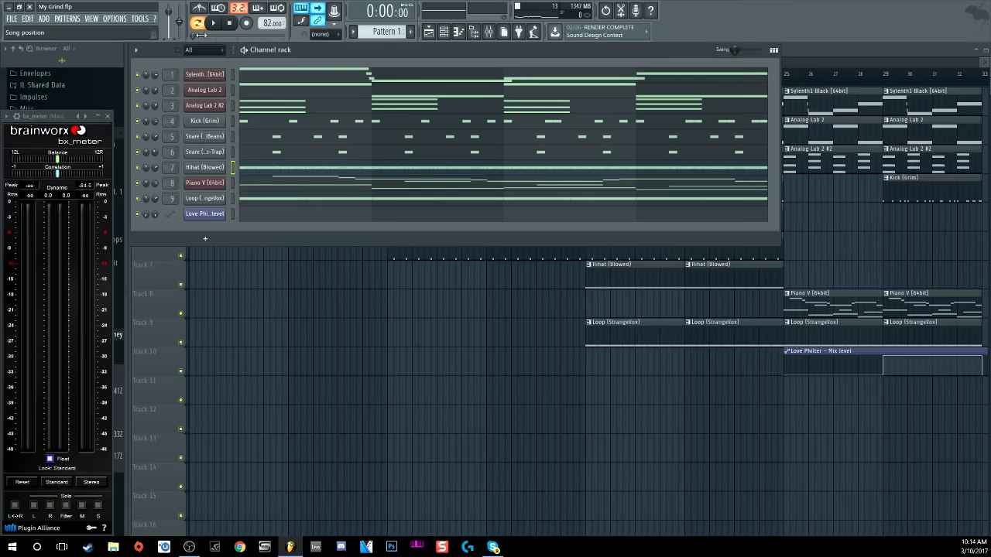
{"action": "left_click", "coordinate": [800, 49]}
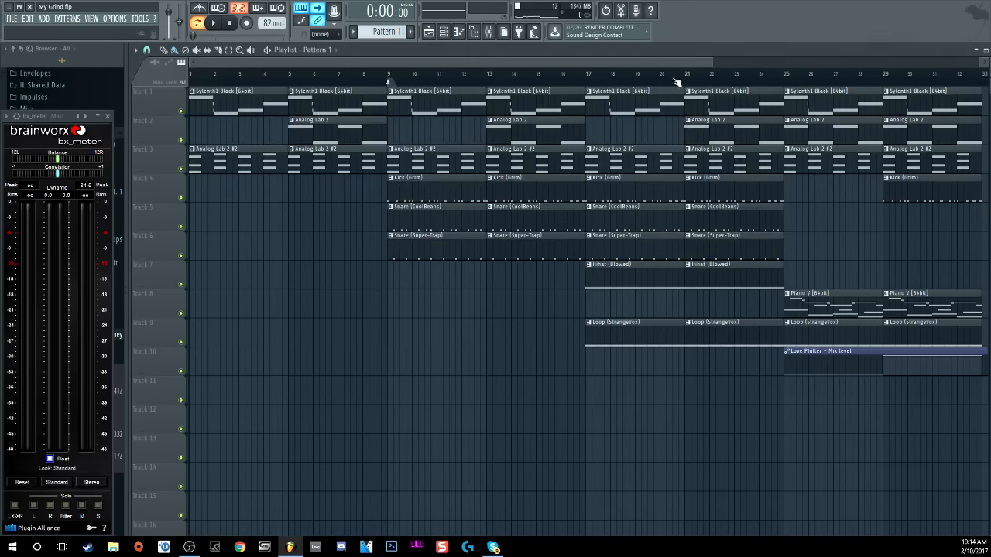
{"action": "scroll", "coordinate": [336, 79], "scroll_direction": "down", "scroll_amount": 2}
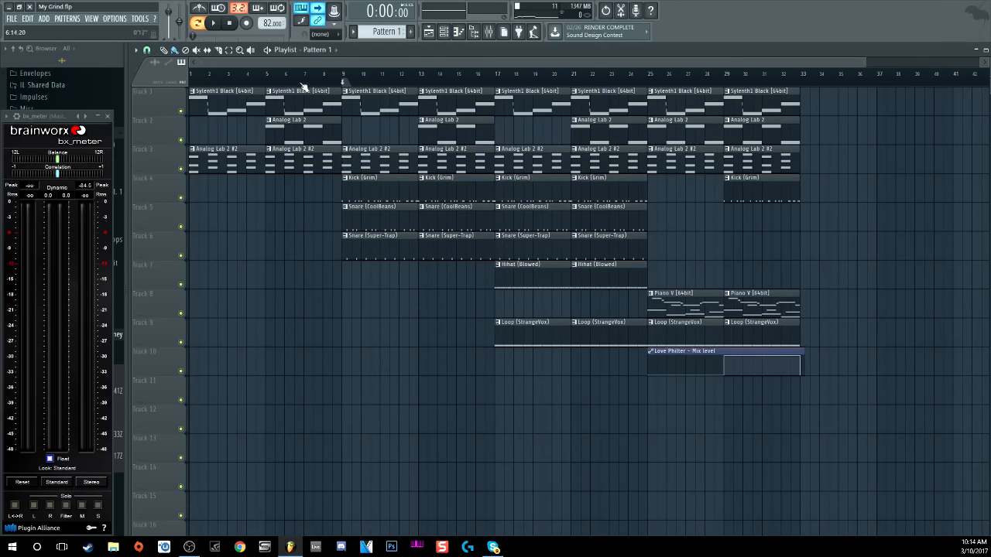
{"action": "left_click", "coordinate": [443, 31]}
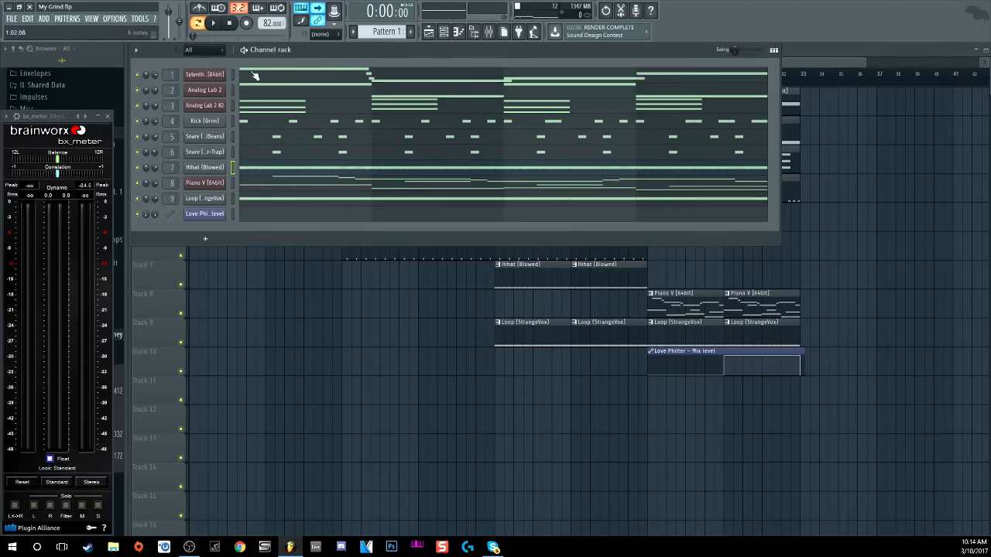
Solo the Sylenth1 channel and open its instrument window over the channel rack
{"action": "right_click", "coordinate": [138, 75]}
{"action": "left_click", "coordinate": [154, 81]}
{"action": "left_click", "coordinate": [208, 77]}
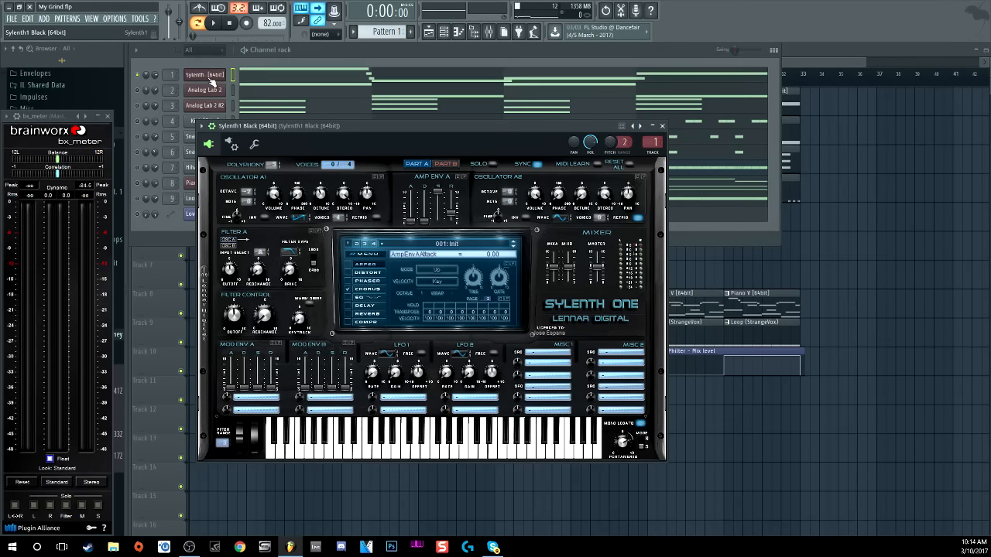
{"action": "left_click_drag", "start_coordinate": [215, 129], "coordinate": [177, 51]}
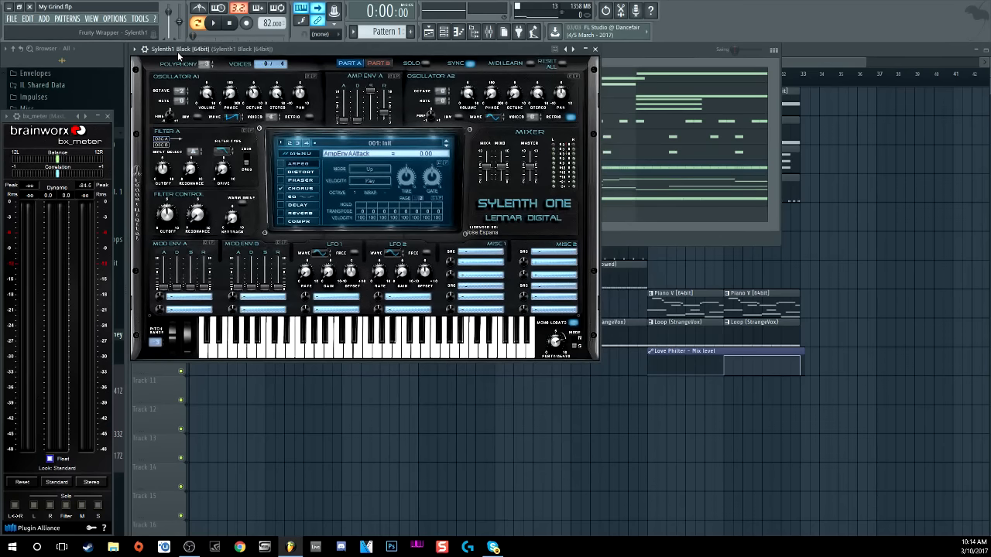
{"action": "mouse_move", "coordinate": [480, 52]}
{"action": "left_mouse_down"}
{"action": "mouse_move", "coordinate": [485, 228]}
{"action": "mouse_move", "coordinate": [470, 72]}
{"action": "mouse_move", "coordinate": [478, 55]}
{"action": "left_mouse_up"}
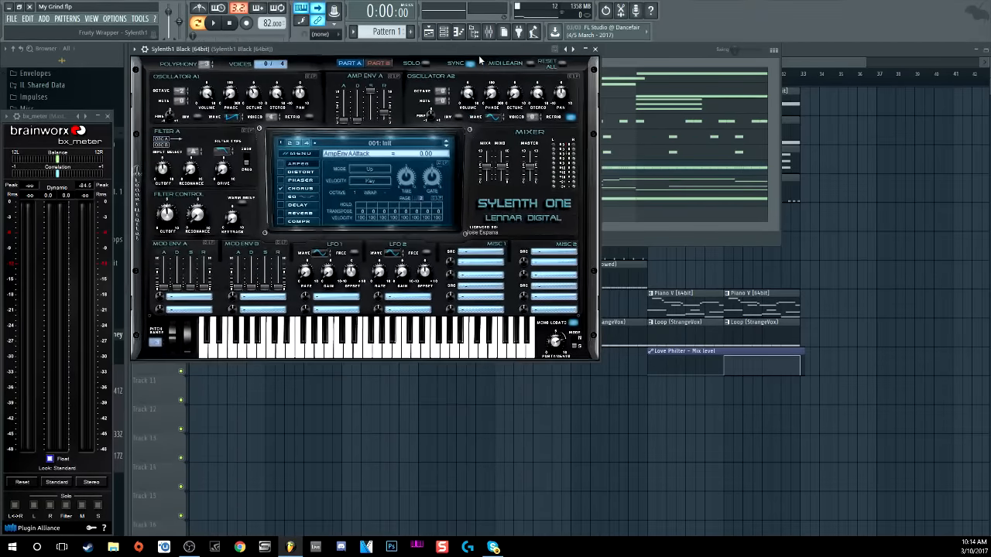
Play the soloed Sylenth1 part while viewing the synth's Chorus effect settings
{"action": "left_click", "coordinate": [216, 25]}
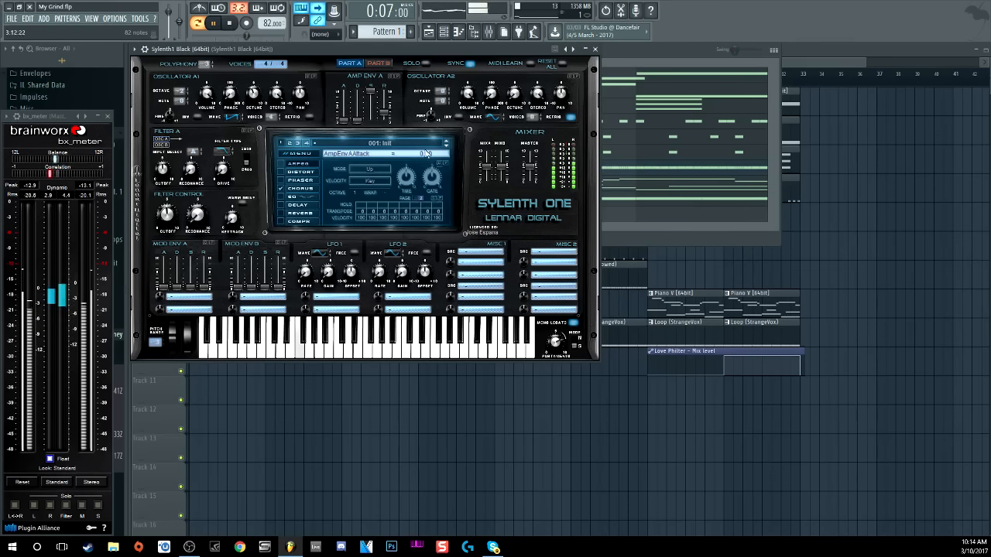
{"action": "left_click", "coordinate": [301, 188]}
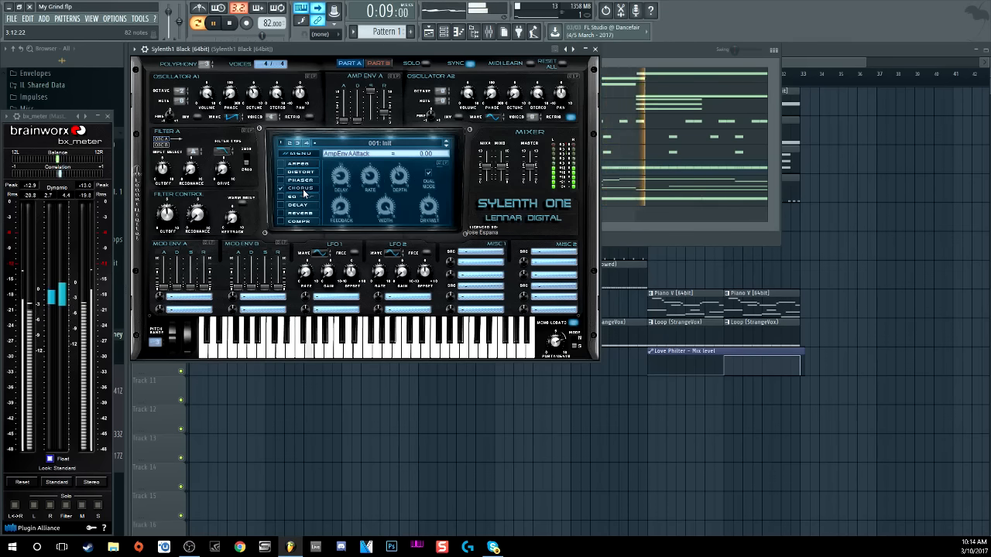
{"action": "left_click", "coordinate": [229, 23]}
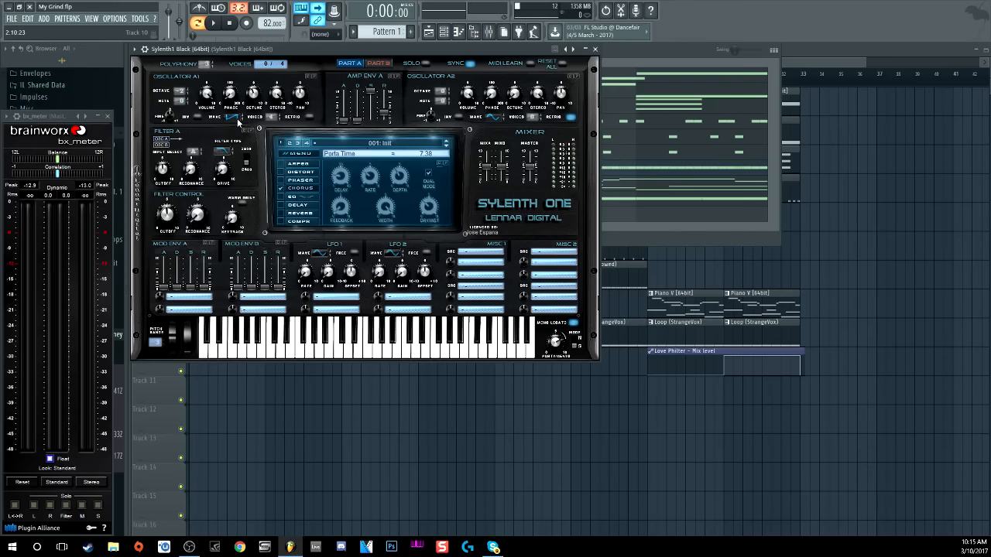
Open the Analog Lab 2 channel to view its Dream Sequence preset, and play its part soloed
{"action": "left_click", "coordinate": [646, 55]}
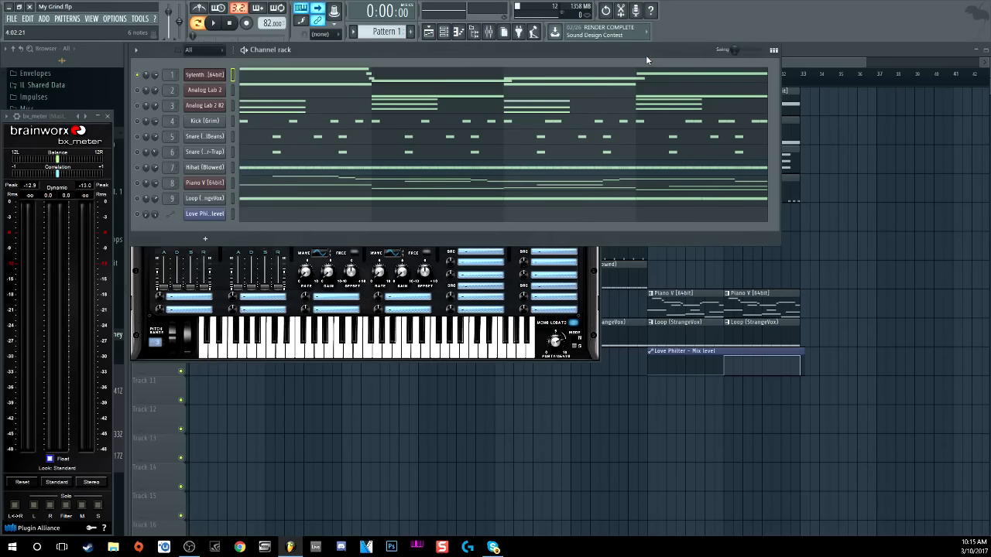
{"action": "left_click", "coordinate": [203, 90]}
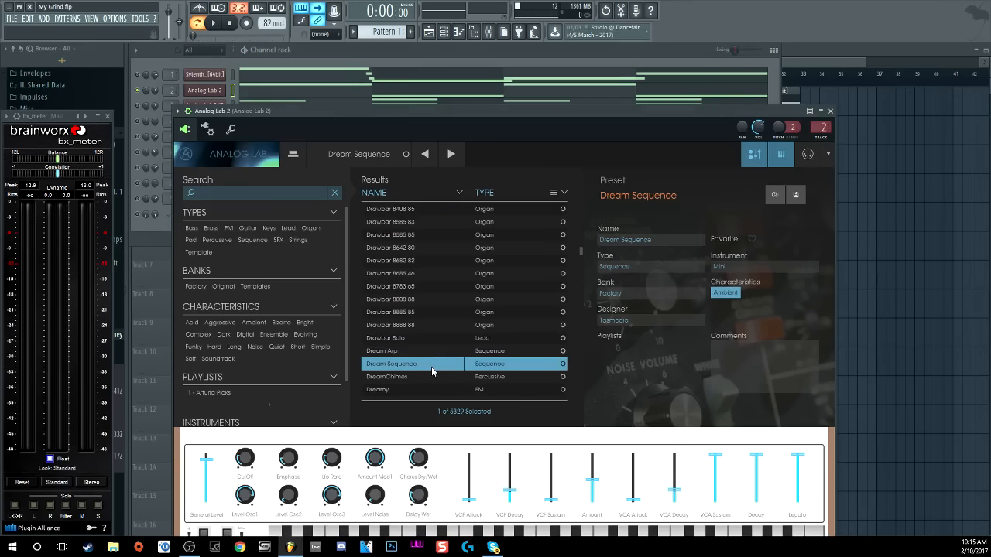
{"action": "left_click", "coordinate": [548, 48]}
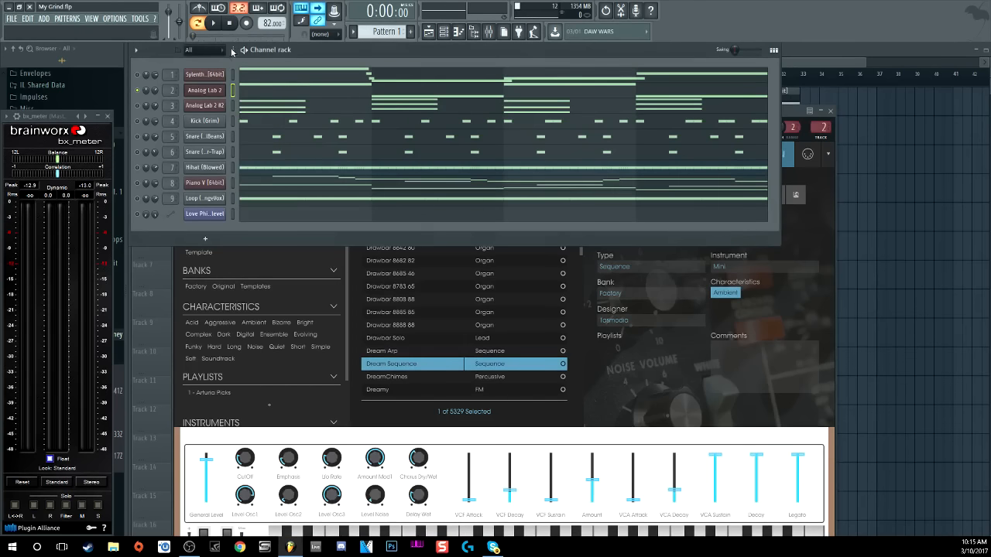
{"action": "left_click", "coordinate": [216, 27]}
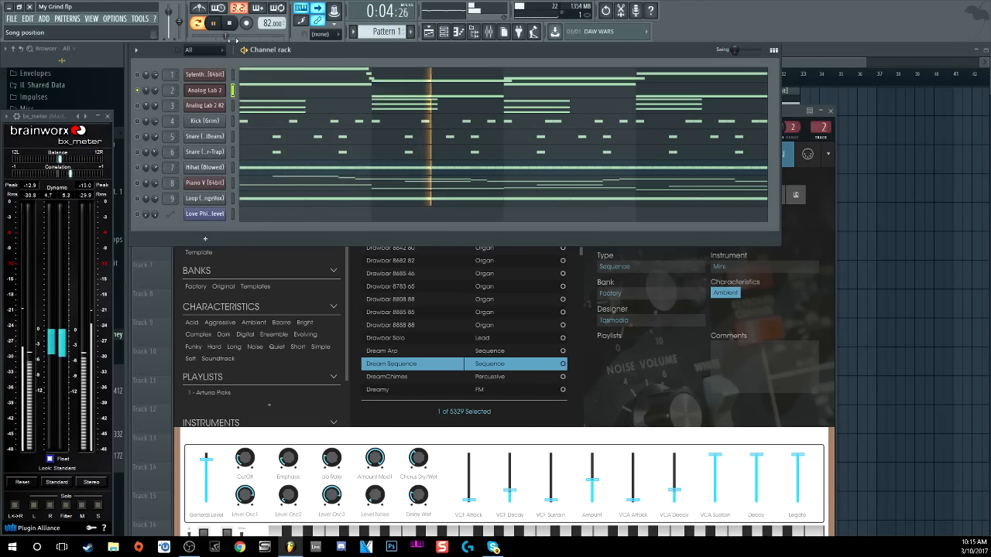
{"action": "left_click", "coordinate": [232, 25]}
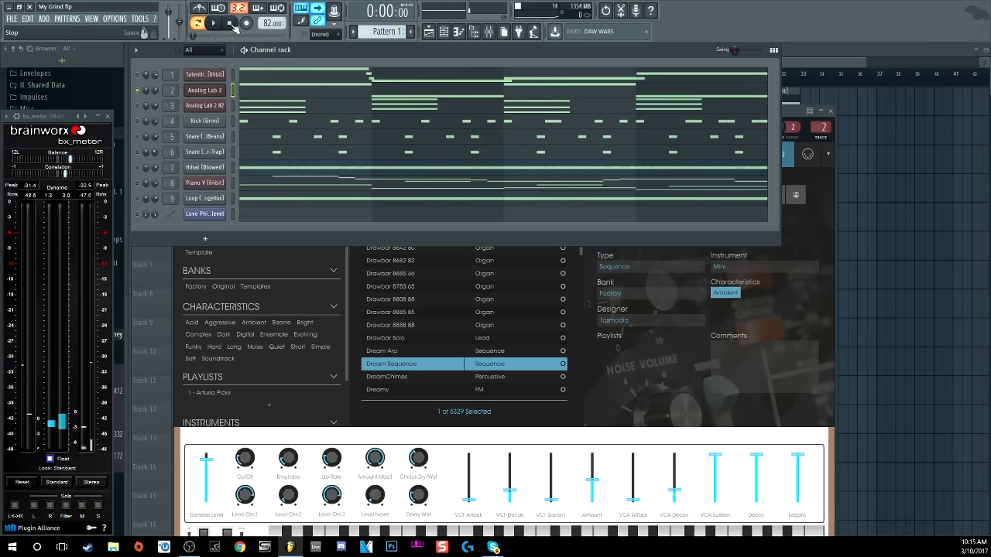
Compare the Analog Lab 2 part with its Gross Beat mixer effect bypassed and enabled
{"action": "key", "text": "F9"}
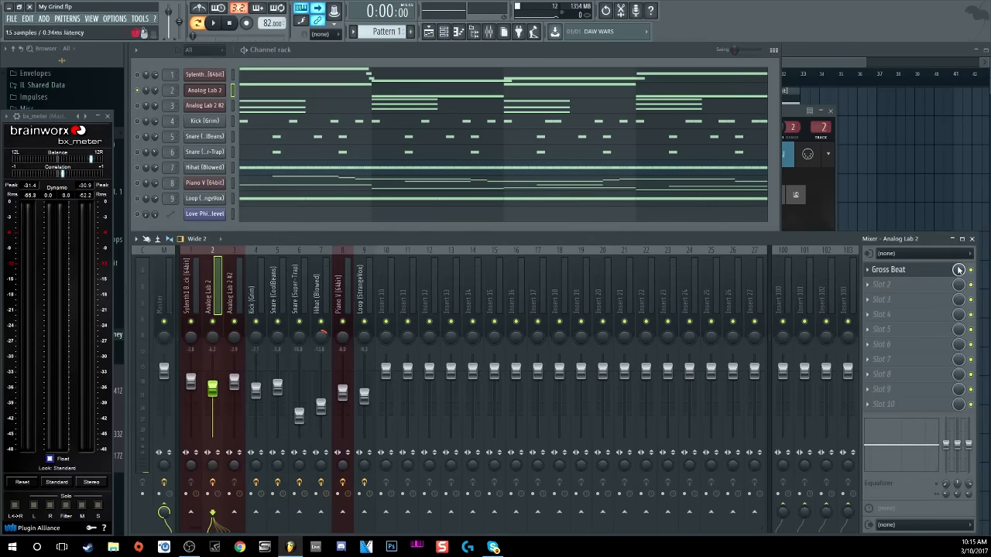
{"action": "left_click", "coordinate": [920, 270]}
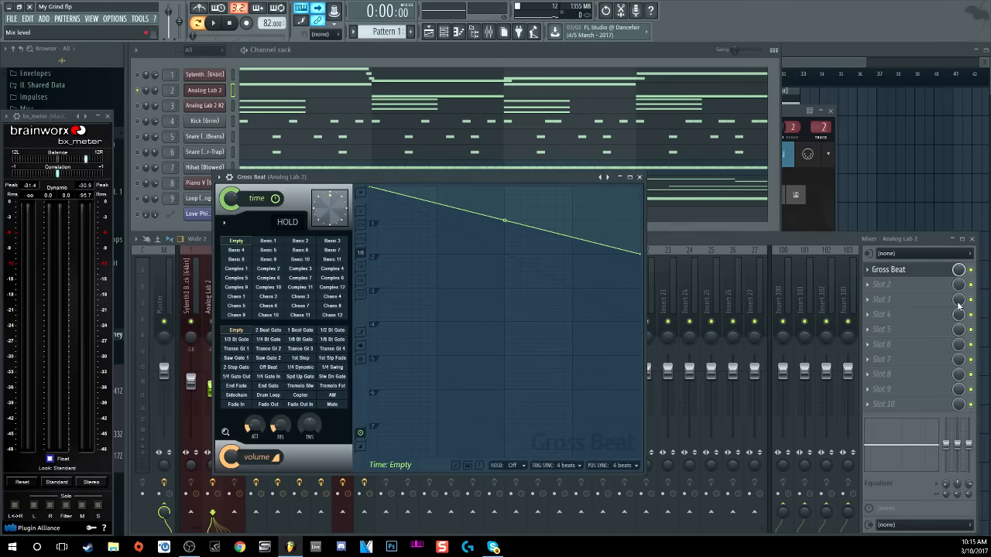
{"action": "left_click", "coordinate": [971, 270]}
{"action": "left_click", "coordinate": [222, 24]}
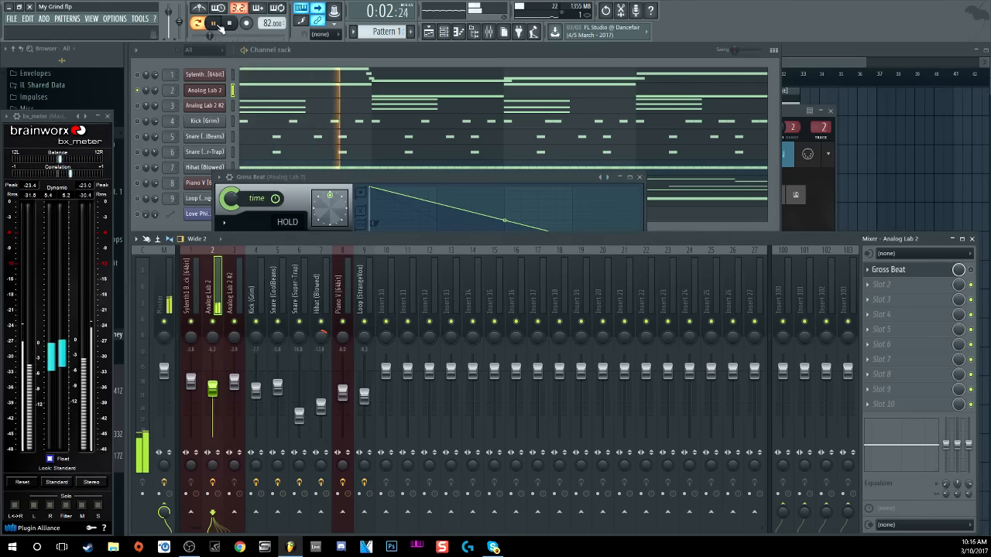
{"action": "left_click", "coordinate": [231, 25]}
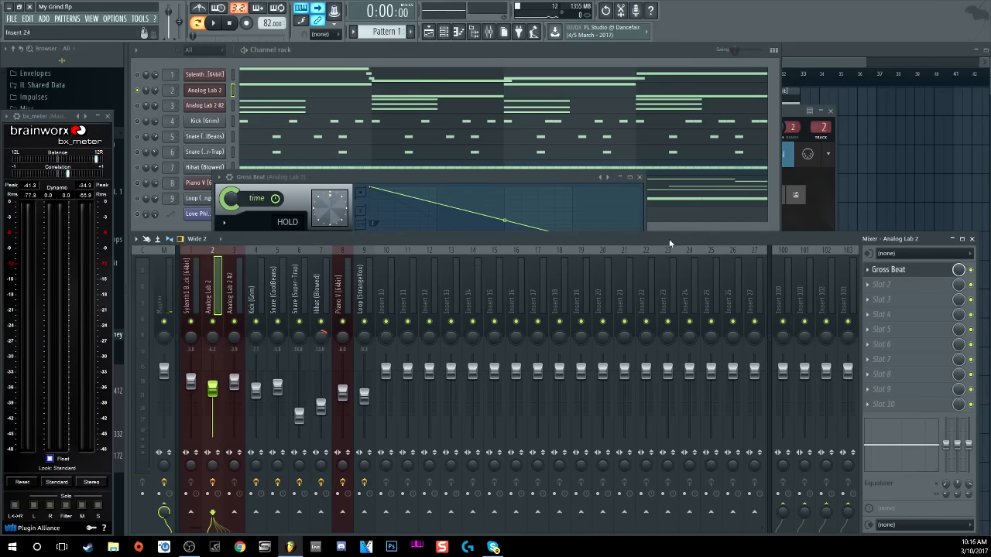
{"action": "left_click", "coordinate": [214, 24]}
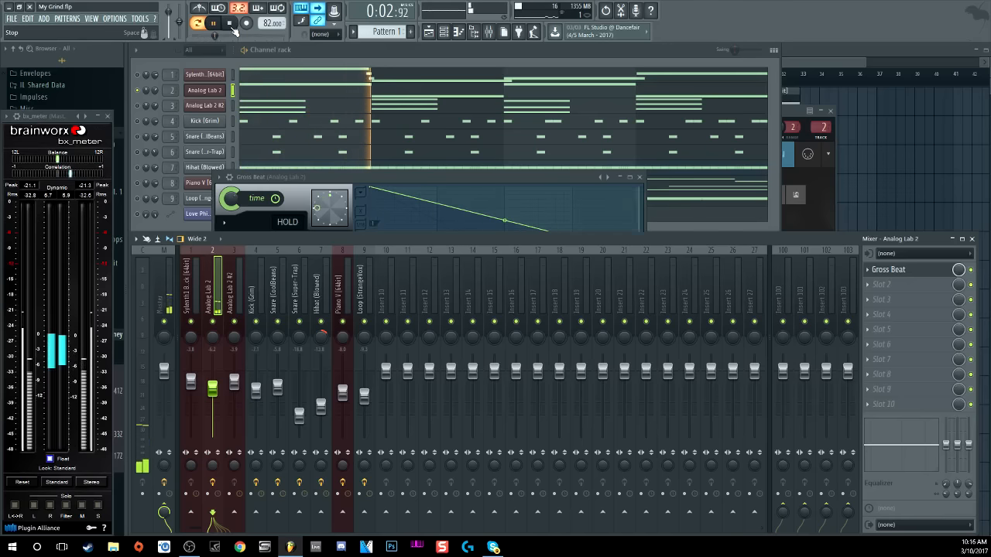
{"action": "left_click", "coordinate": [230, 24]}
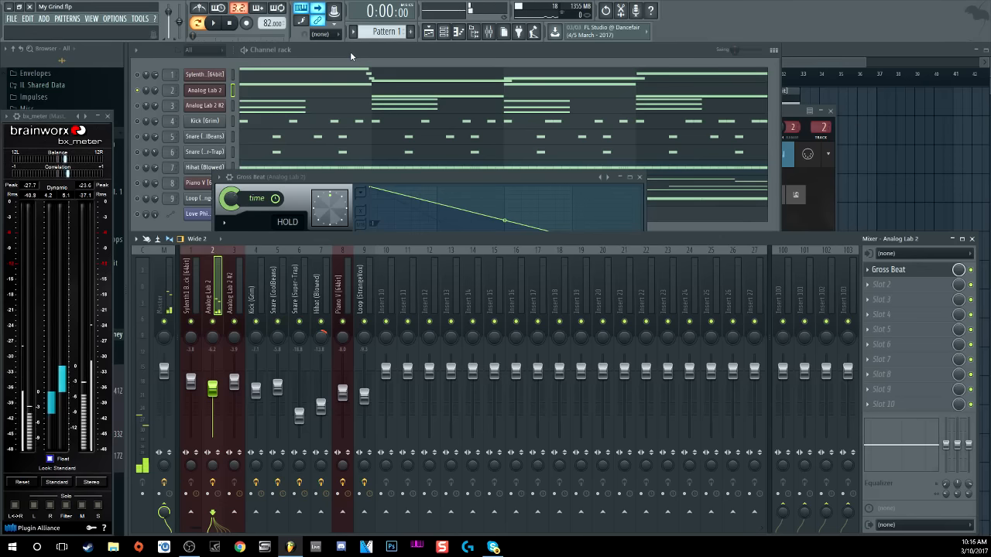
Solo the Analog Lab 2 #2 channel and inspect its Amb Soft preset
{"action": "left_click", "coordinate": [350, 51]}
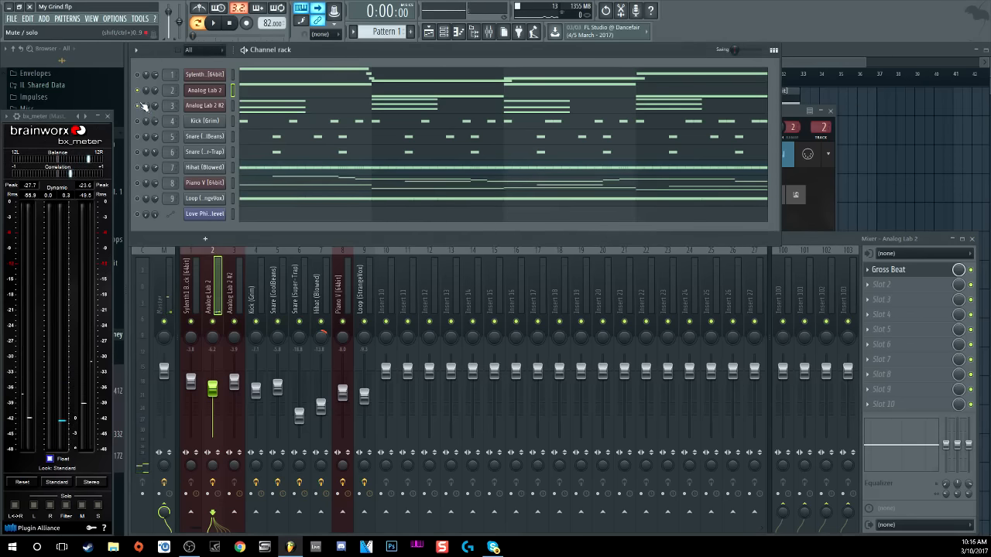
{"action": "left_click", "coordinate": [210, 105]}
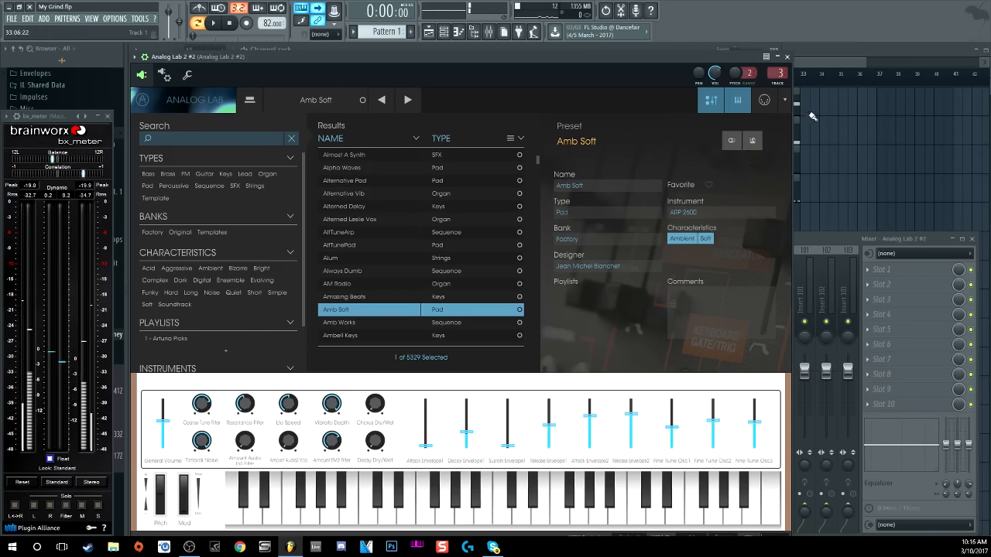
{"action": "left_click", "coordinate": [786, 57]}
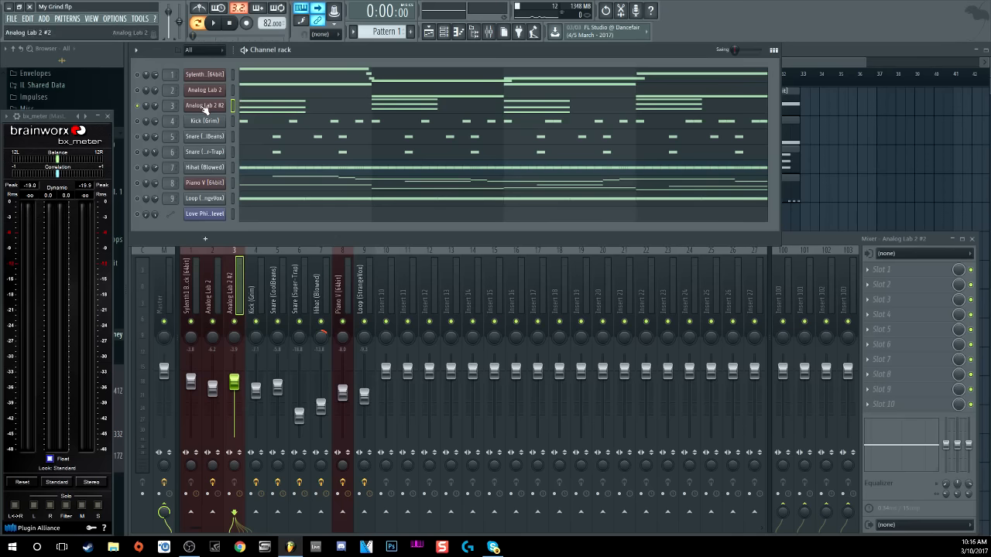
Play the Analog Lab 2 #2 chords in the piano roll, and review the channel's Amb Soft preset again
{"action": "left_click", "coordinate": [214, 23]}
{"action": "left_click", "coordinate": [281, 109]}
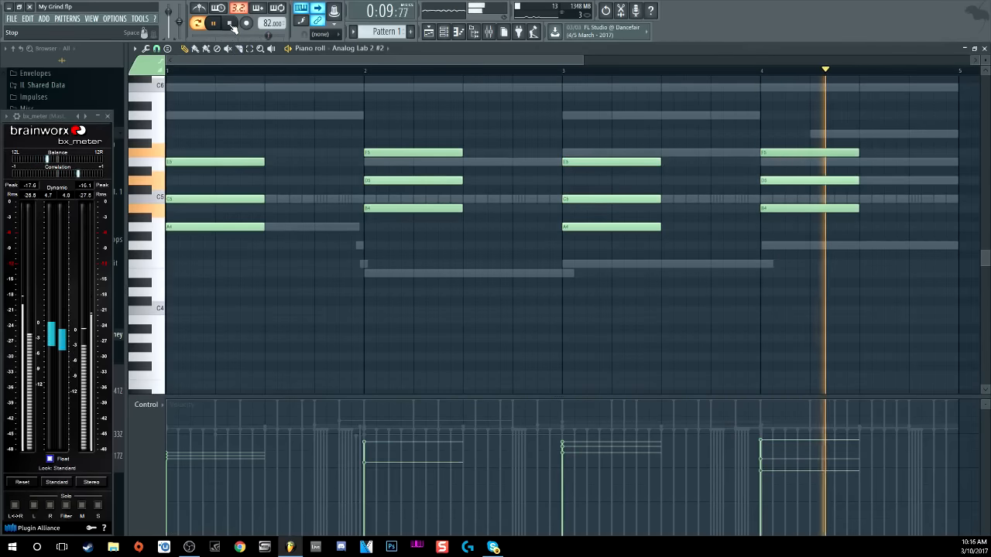
{"action": "left_click", "coordinate": [231, 24]}
{"action": "key", "text": "F6"}
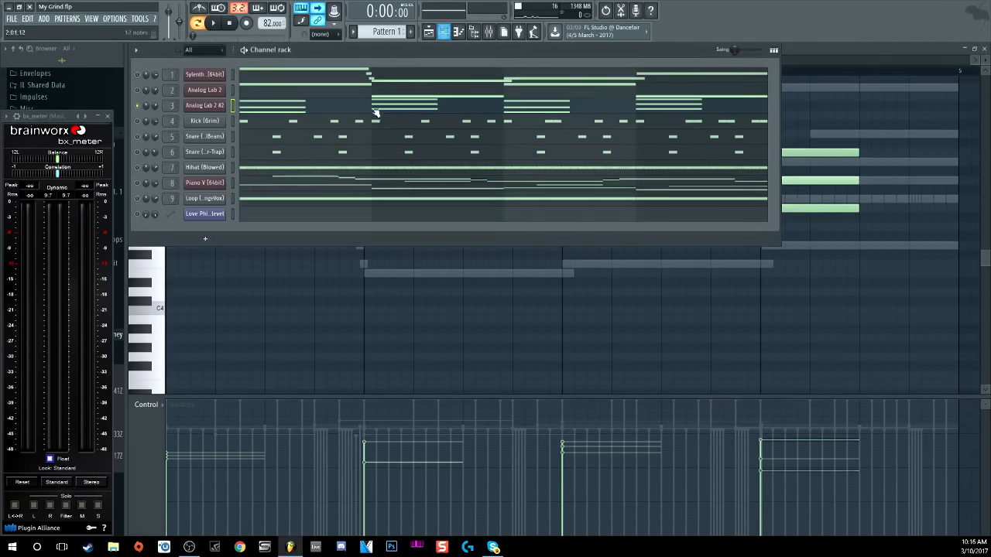
{"action": "left_click", "coordinate": [207, 108]}
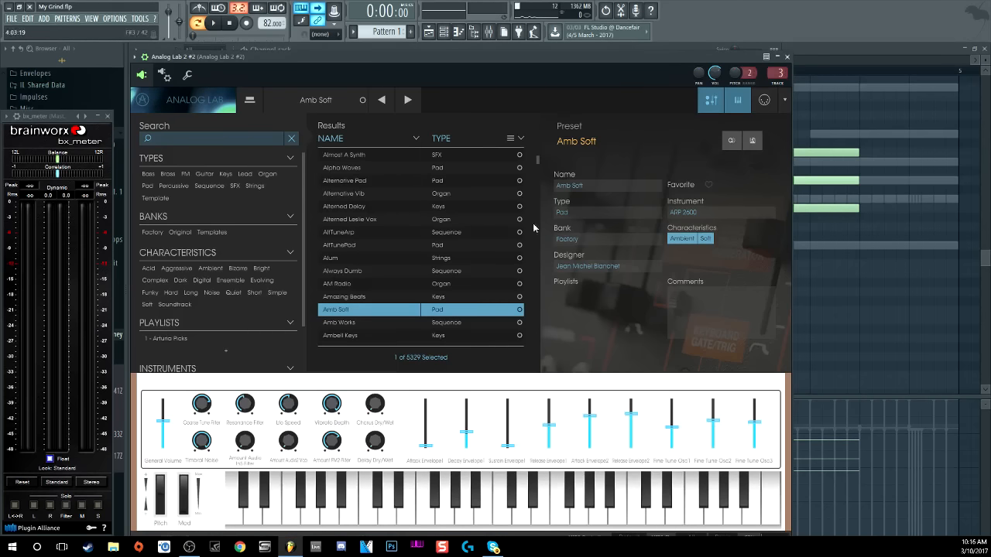
{"action": "left_click", "coordinate": [787, 58]}
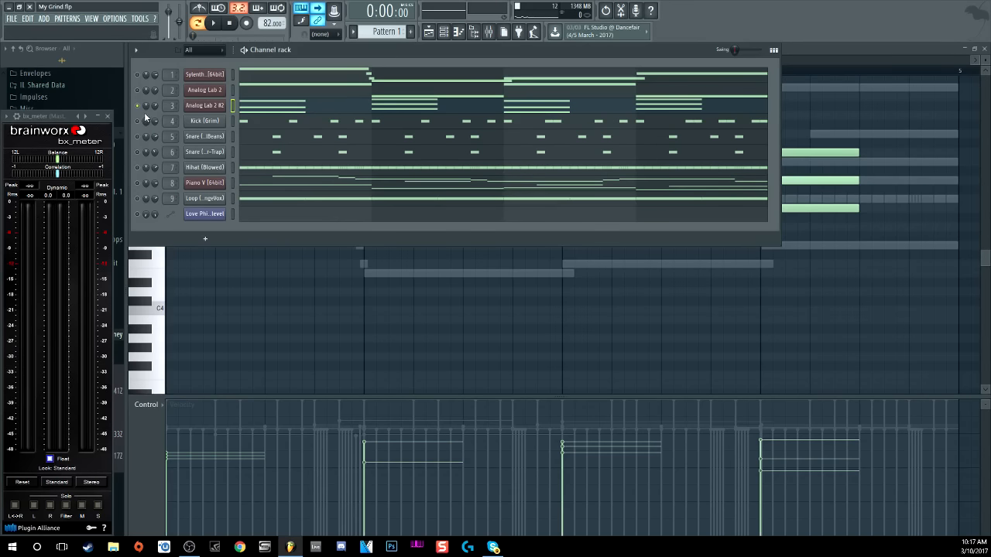
Open the Piano V channel to view its Concert Grand preset, and play its part soloed with the FabFilter Pro-R mixer effect bypassed
{"action": "left_click", "coordinate": [196, 187]}
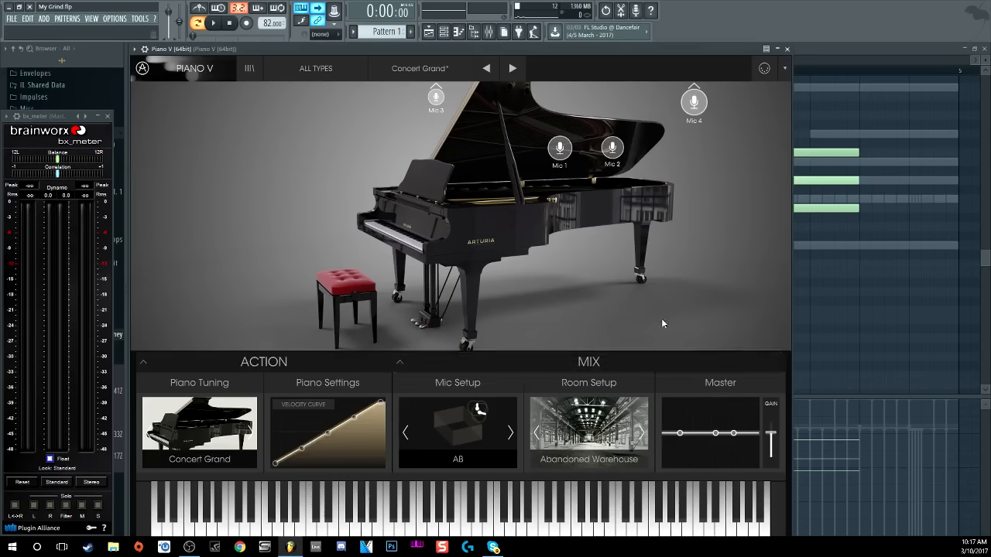
{"action": "left_click_drag", "start_coordinate": [351, 51], "coordinate": [346, 60]}
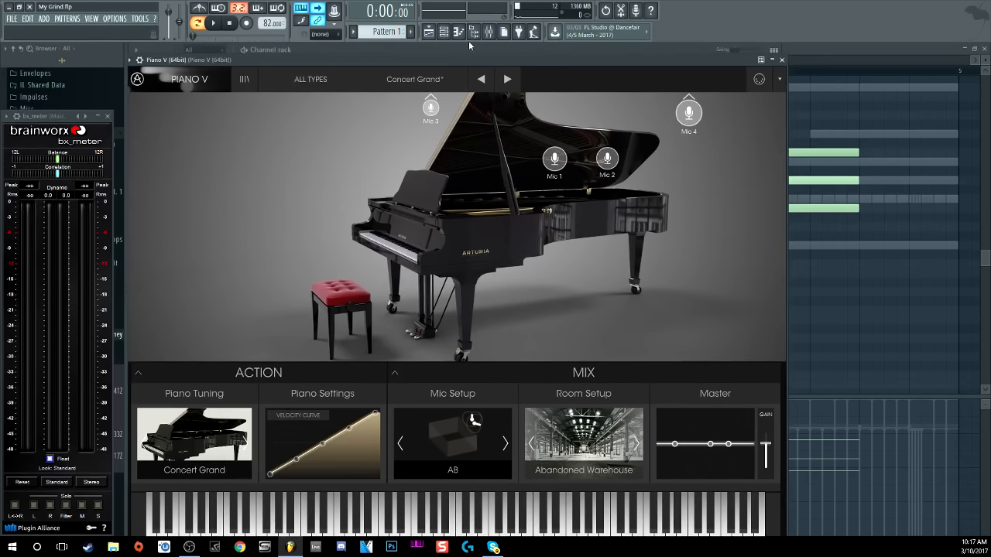
{"action": "key", "text": "F9"}
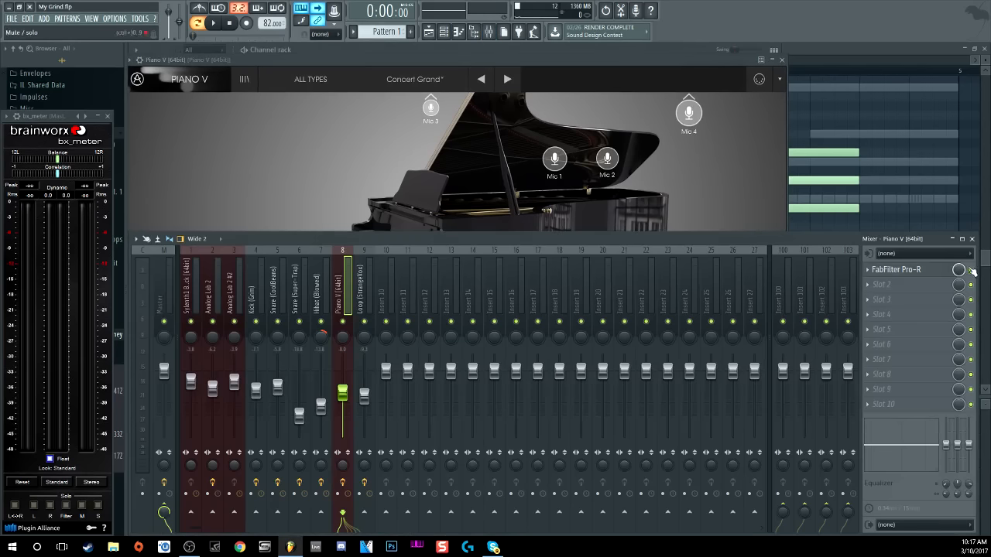
{"action": "left_click", "coordinate": [218, 24]}
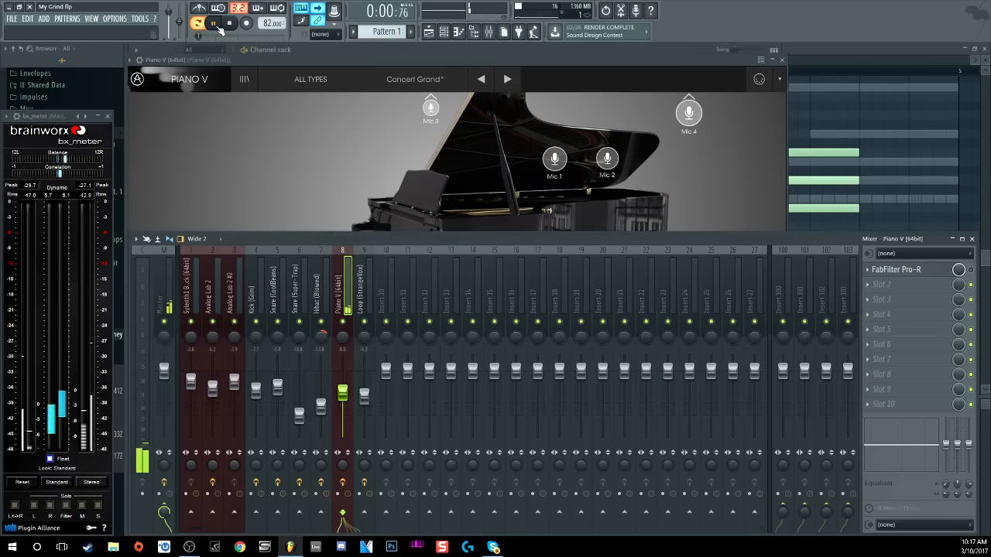
{"action": "left_click", "coordinate": [376, 58]}
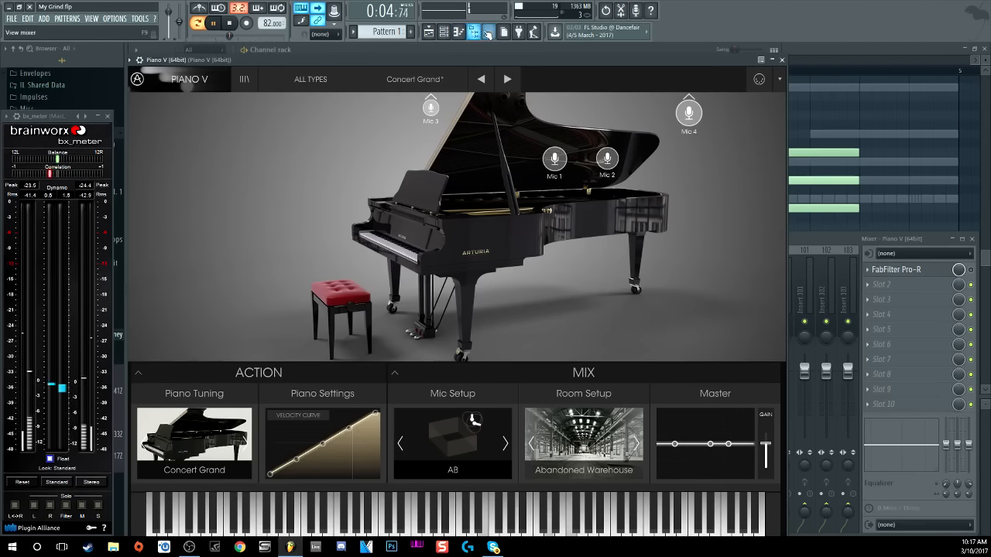
Play the Piano V notes in the piano roll, and review the channel's Concert Grand preset again
{"action": "left_click", "coordinate": [458, 33]}
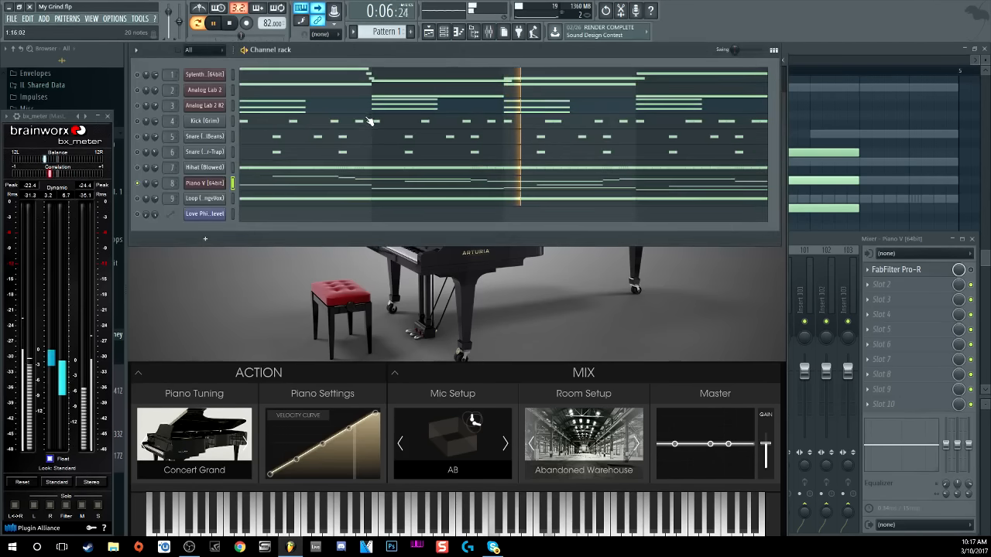
{"action": "left_click", "coordinate": [370, 184]}
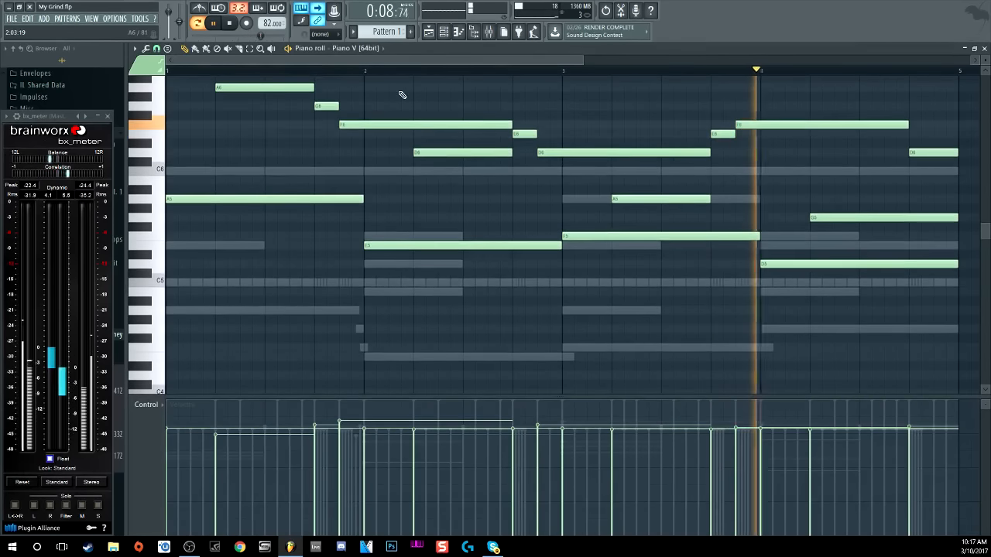
{"action": "scroll", "coordinate": [400, 75], "scroll_direction": "down", "scroll_amount": 3}
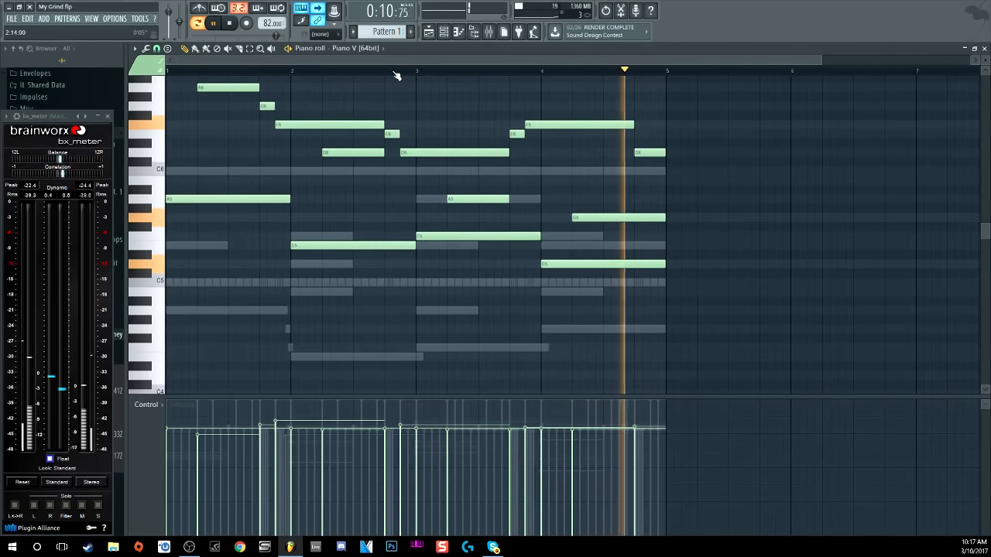
{"action": "left_click", "coordinate": [229, 23]}
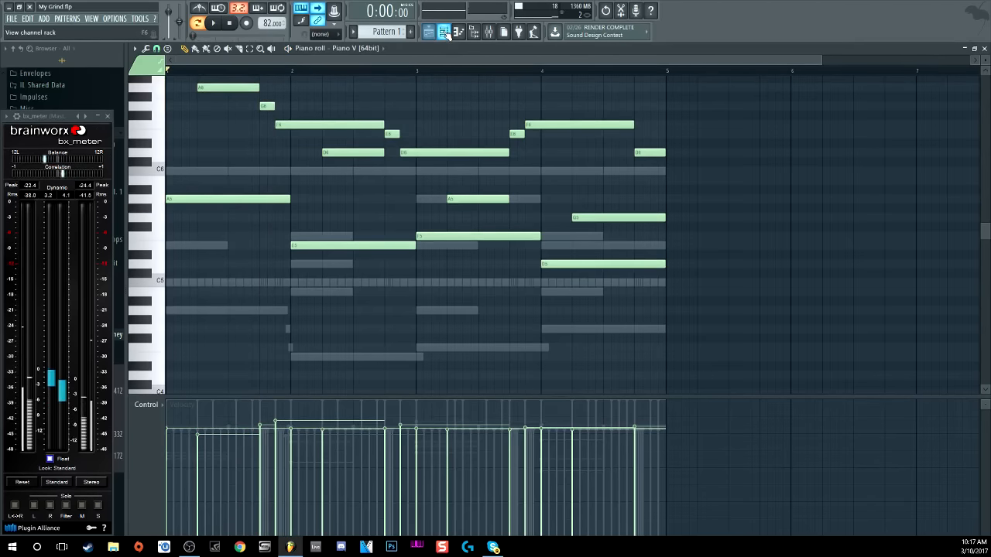
{"action": "left_click", "coordinate": [444, 32]}
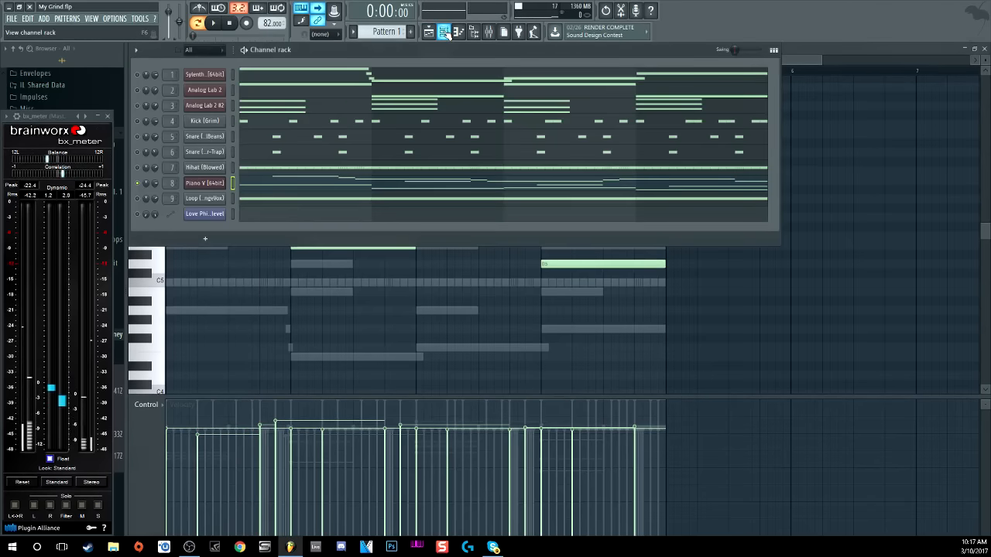
{"action": "left_click", "coordinate": [206, 183]}
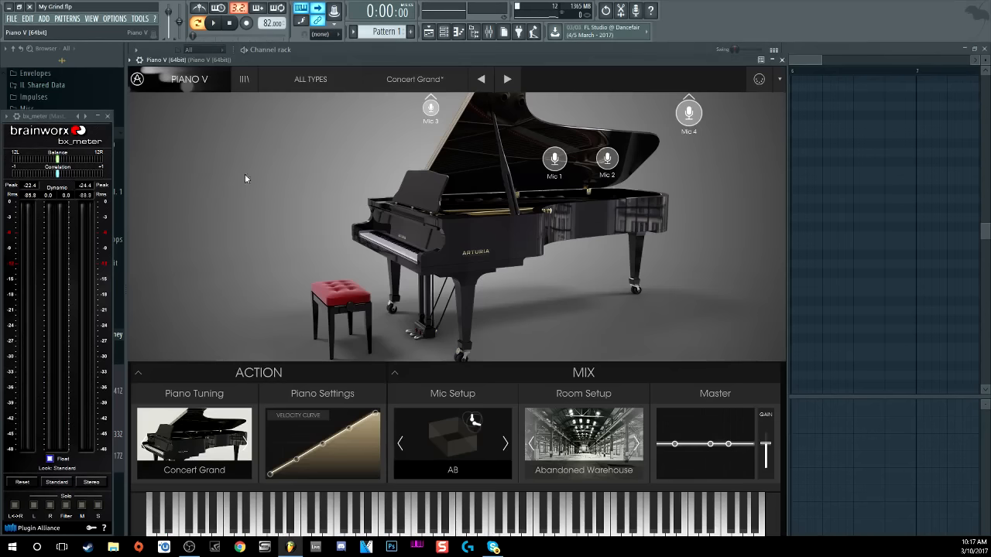
{"action": "left_click", "coordinate": [782, 59]}
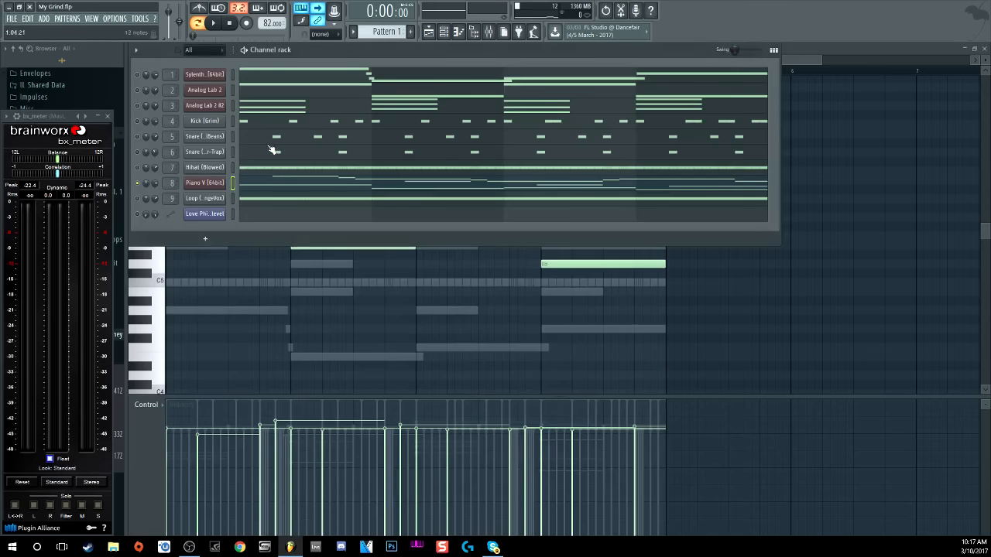
Inspect the FabFilter Pro-R reverb on the Piano V mixer track, and play the part with the effect enabled
{"action": "double_click", "coordinate": [164, 183]}
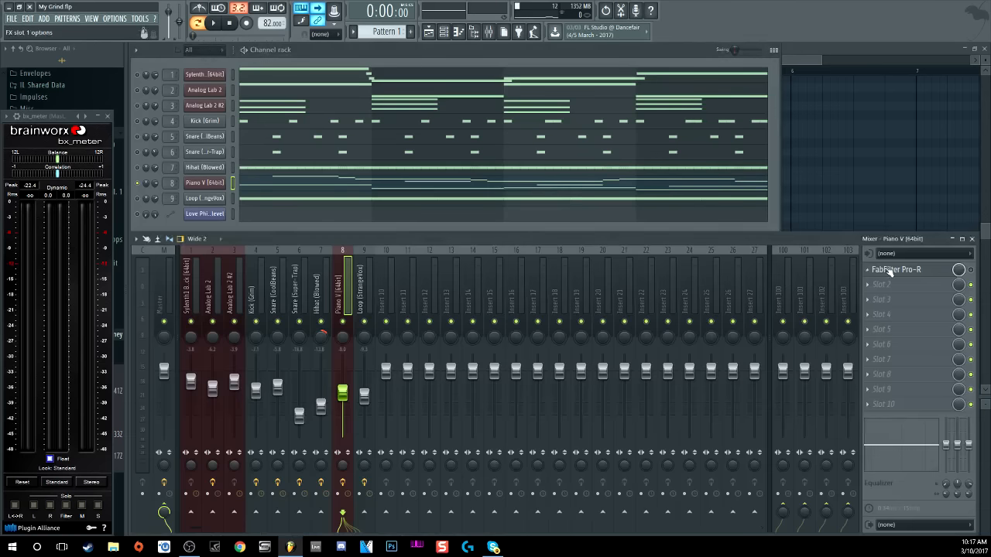
{"action": "left_click", "coordinate": [897, 269]}
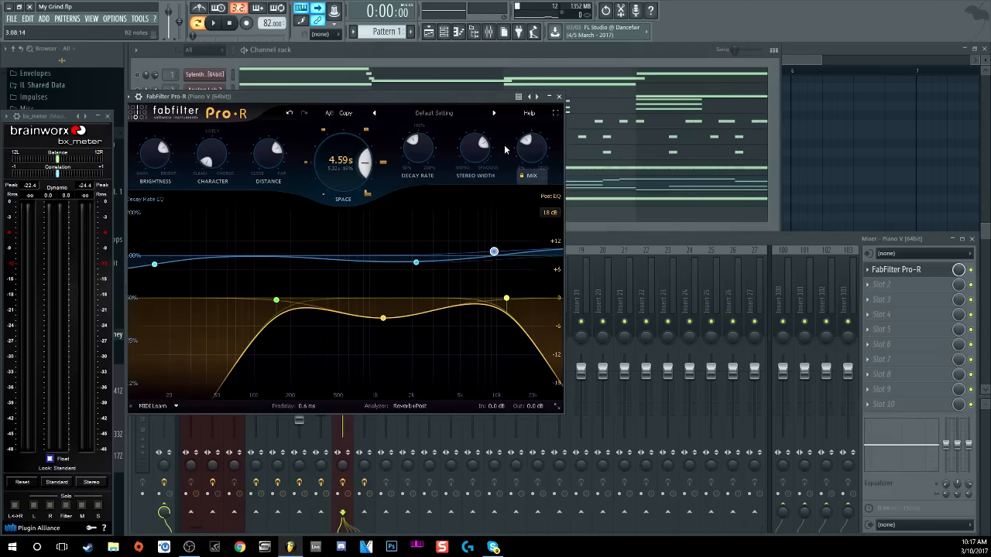
{"action": "left_click_drag", "start_coordinate": [413, 101], "coordinate": [418, 48]}
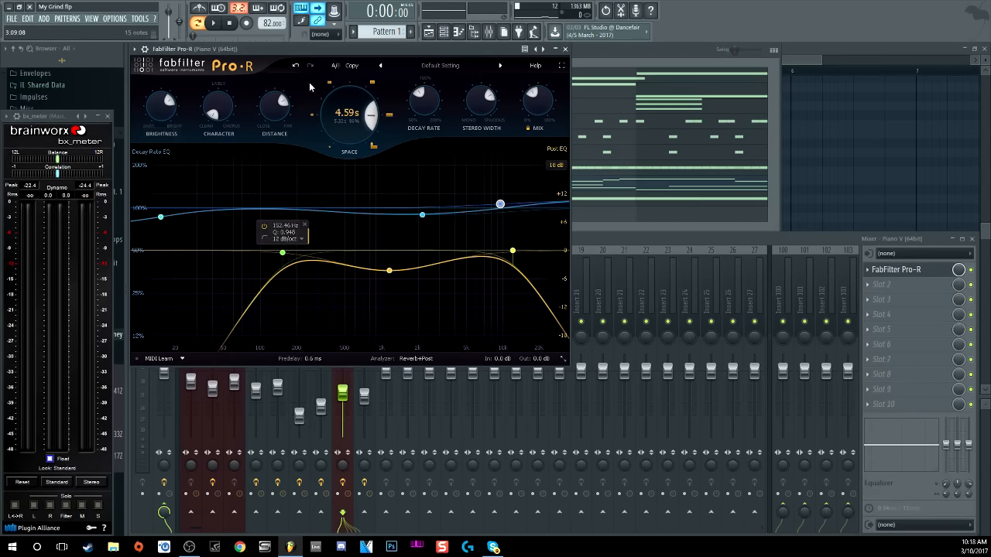
{"action": "mouse_move", "coordinate": [311, 48]}
{"action": "left_mouse_down"}
{"action": "mouse_move", "coordinate": [314, 80]}
{"action": "mouse_move", "coordinate": [313, 49]}
{"action": "left_mouse_up"}
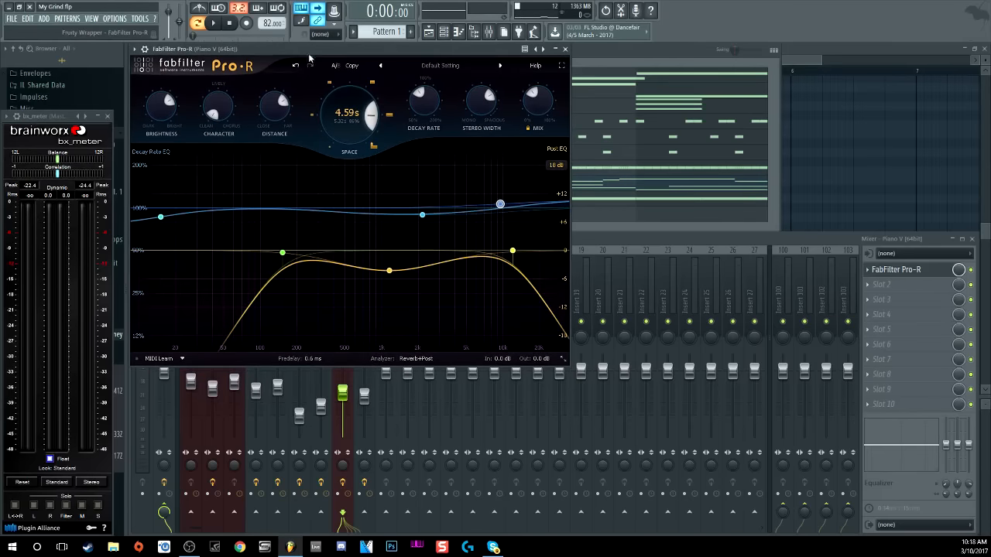
{"action": "left_click", "coordinate": [215, 25]}
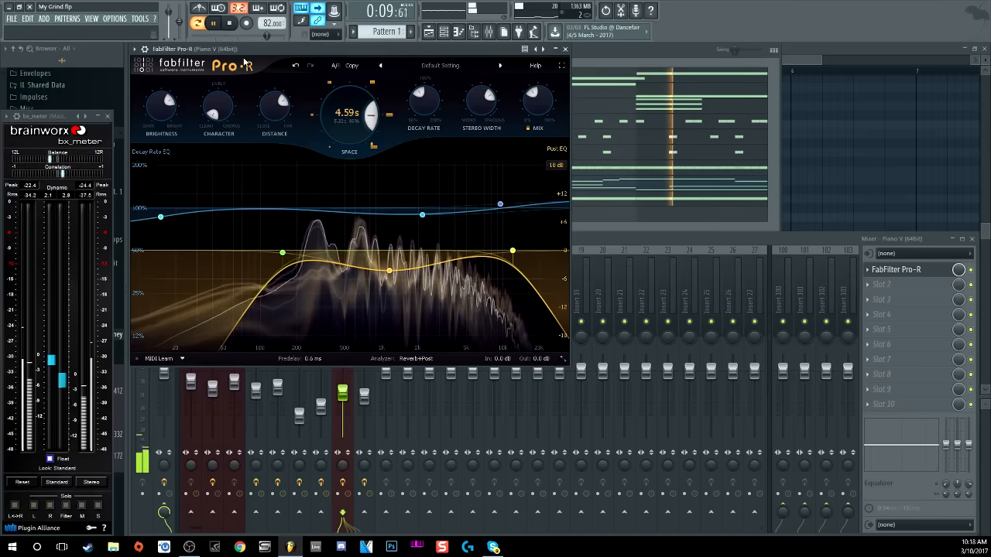
{"action": "left_click", "coordinate": [232, 24]}
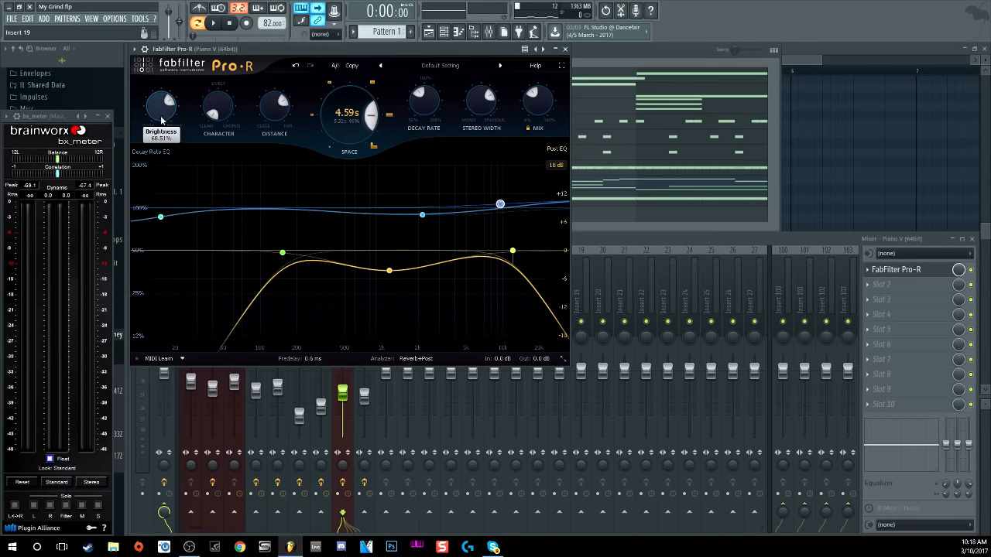
{"action": "left_click", "coordinate": [564, 49]}
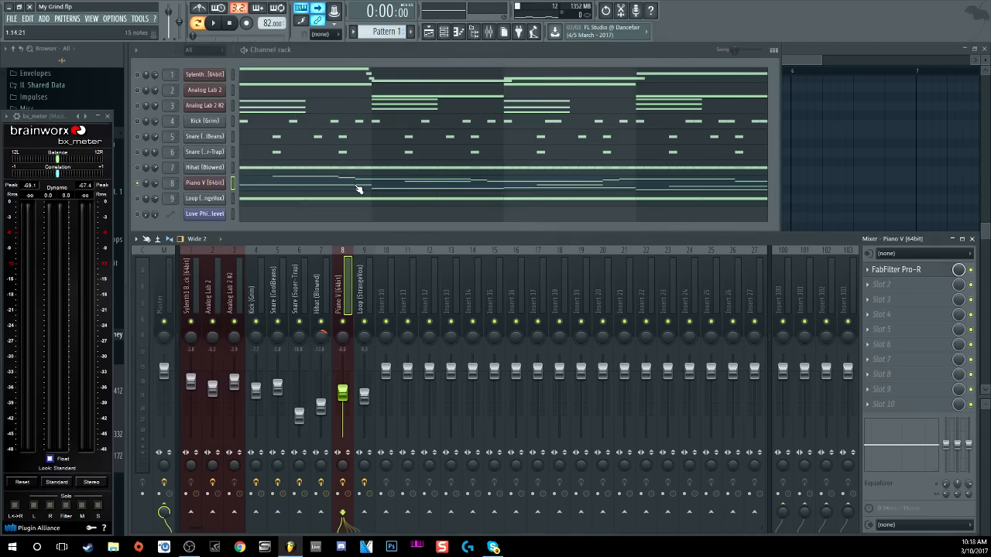
Solo the Loop (StrangeVox) channel, open its sample settings, and play its part
{"action": "left_click", "coordinate": [137, 185]}
{"action": "left_click", "coordinate": [201, 200]}
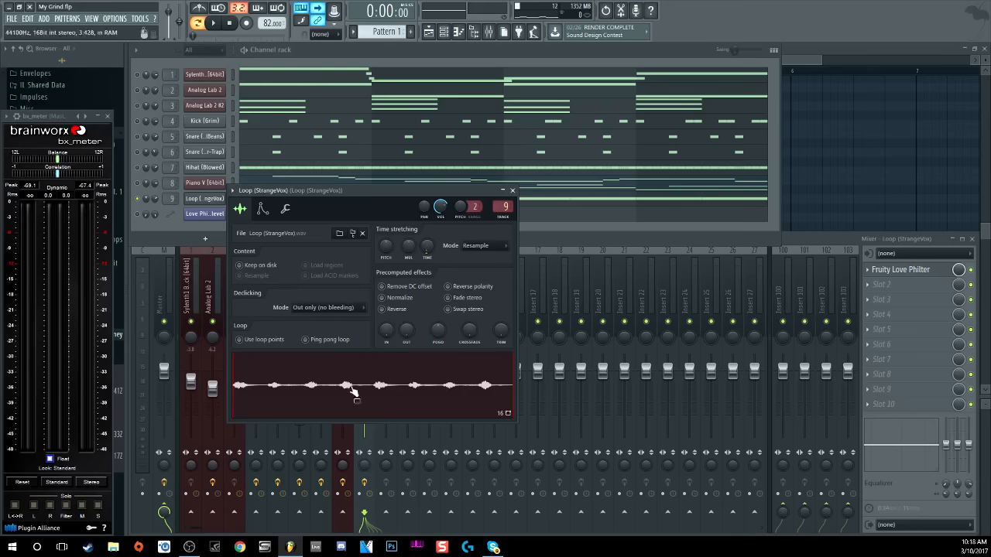
{"action": "left_click", "coordinate": [216, 25]}
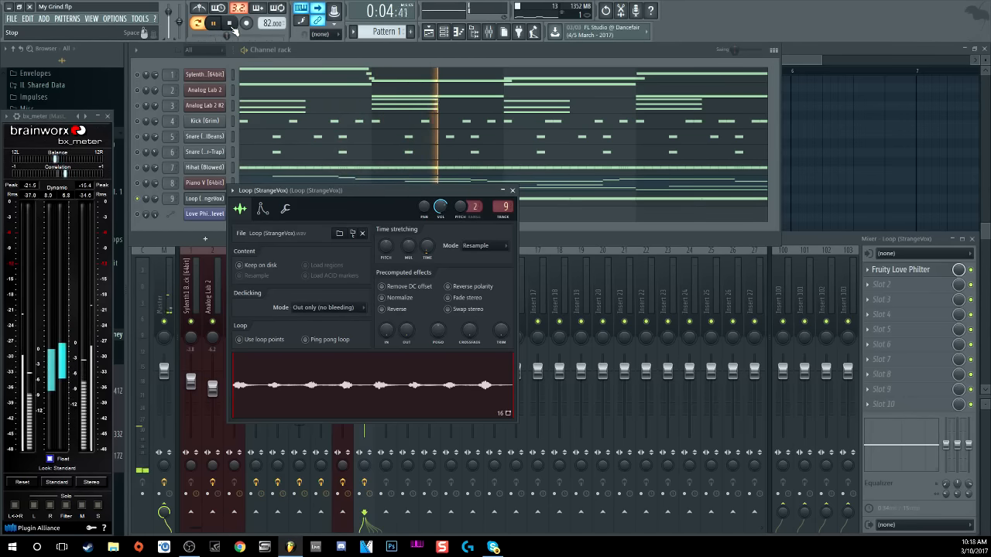
{"action": "left_click", "coordinate": [231, 24]}
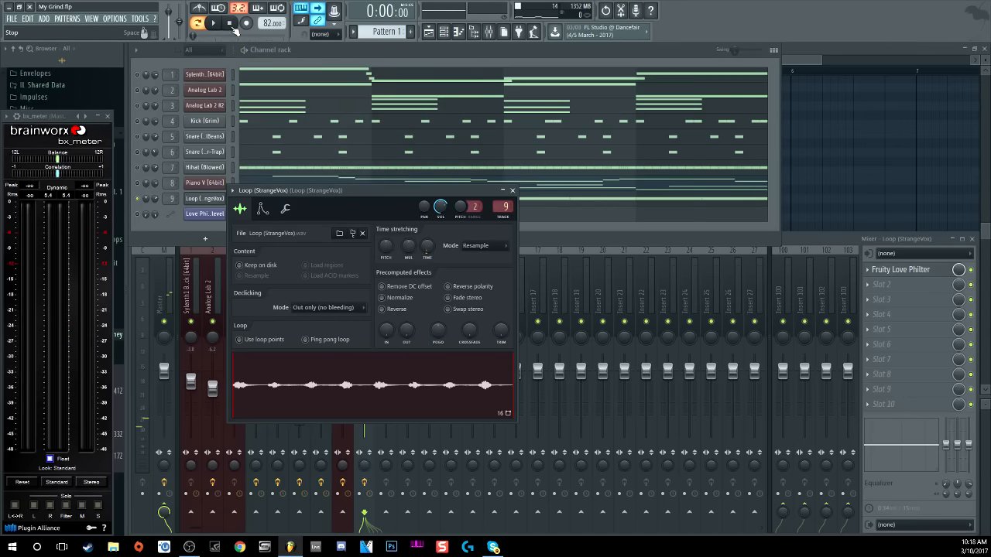
Compare time-stretch length settings on the Loop (StrangeVox) sample, and set the stretch time to 2 bars
{"action": "right_click", "coordinate": [427, 252]}
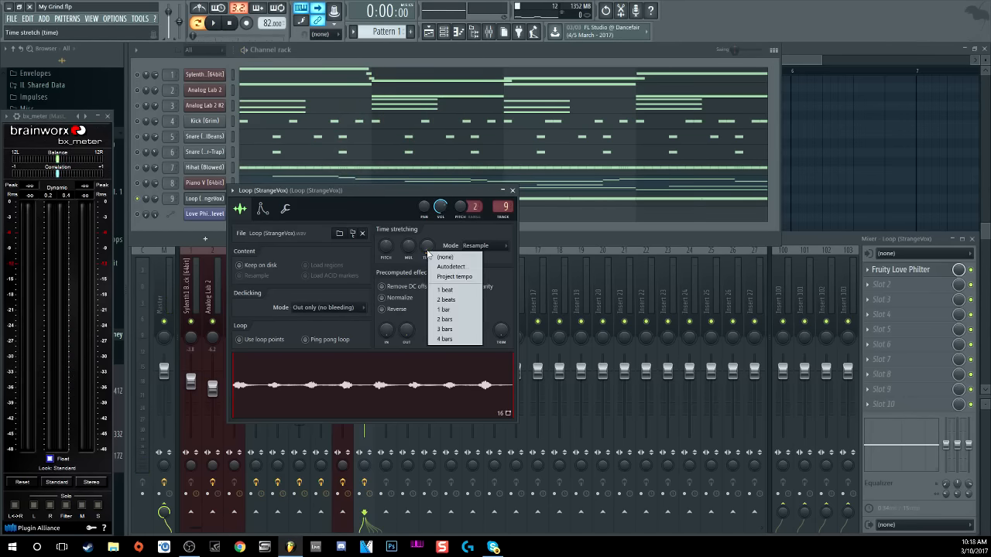
{"action": "left_click", "coordinate": [437, 268]}
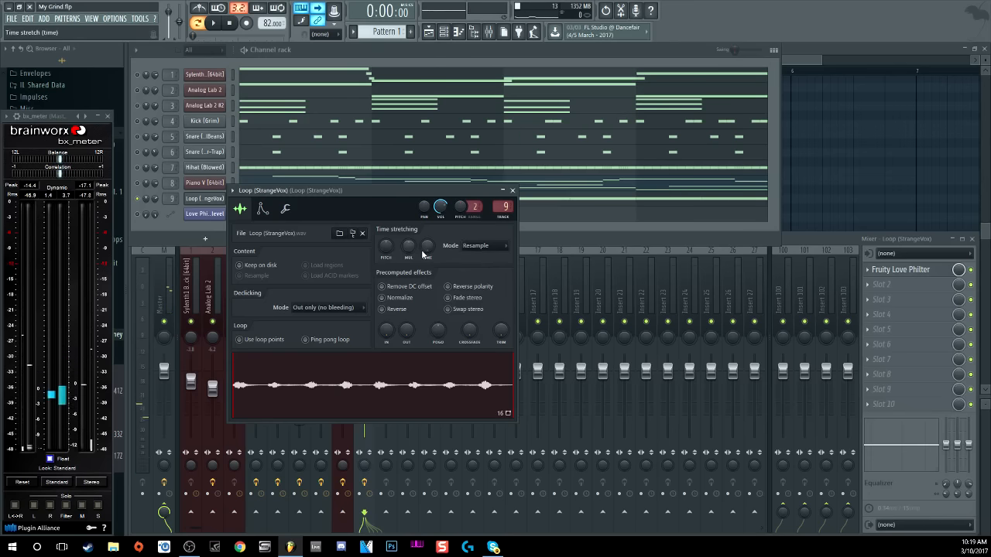
{"action": "left_click", "coordinate": [475, 245]}
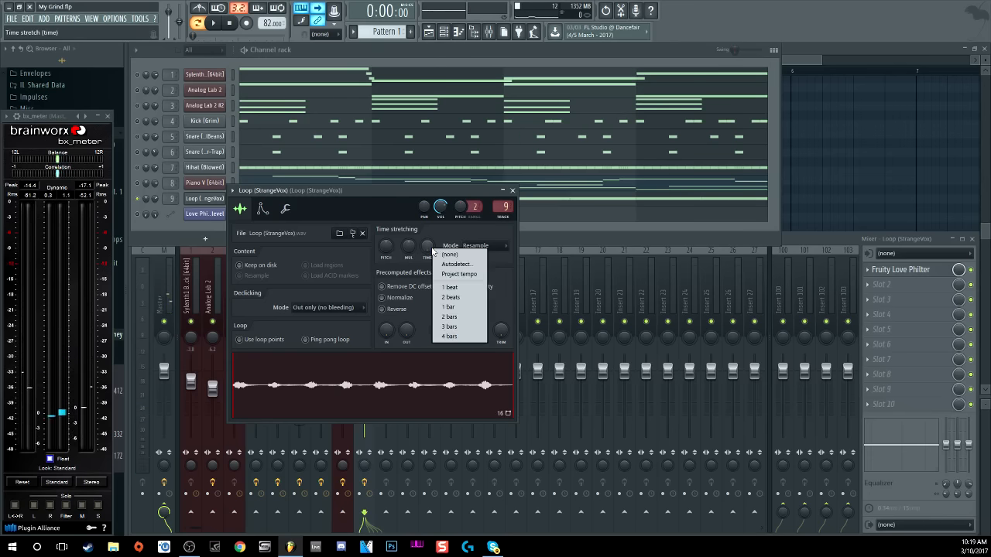
{"action": "left_click", "coordinate": [470, 317]}
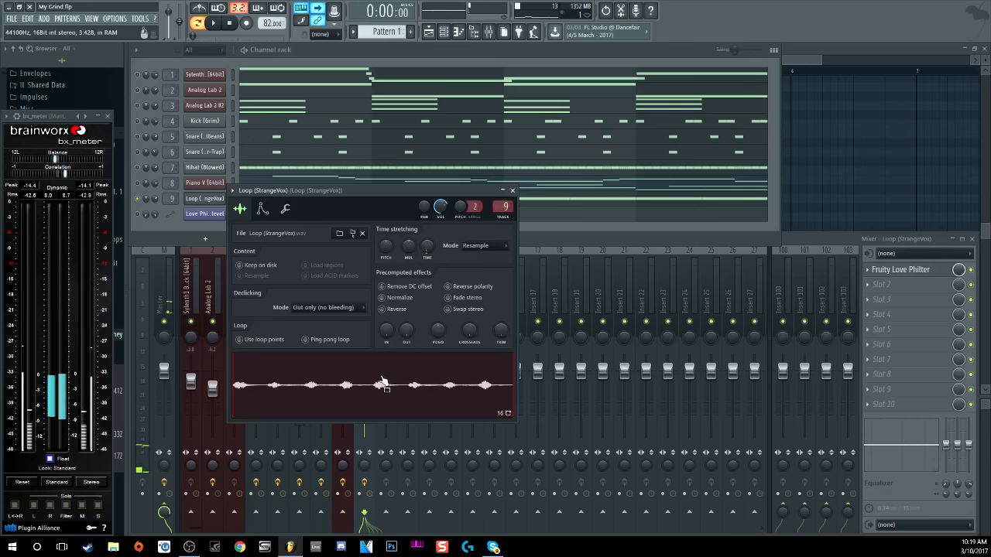
Inspect the Fruity Love Philter effect on the Loop (StrangeVox) track, and audition the sample with the effect bypassed and enabled
{"action": "left_click", "coordinate": [900, 270]}
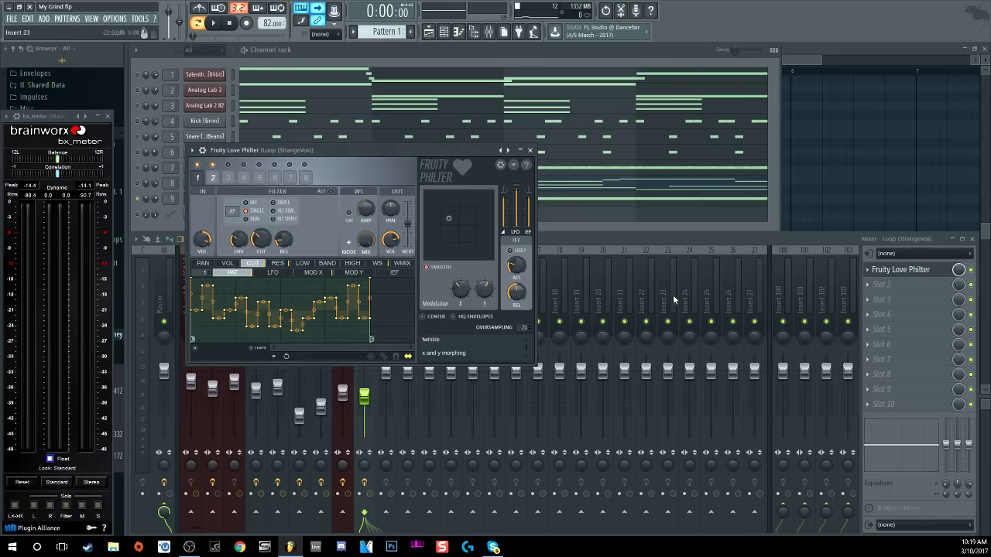
{"action": "left_click", "coordinate": [970, 271]}
{"action": "left_click", "coordinate": [400, 54]}
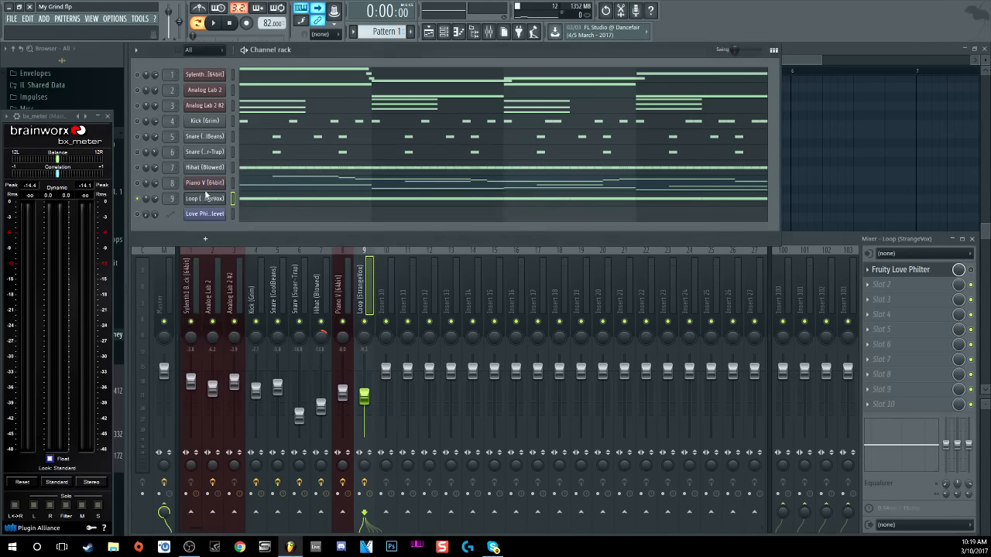
{"action": "left_click", "coordinate": [199, 199]}
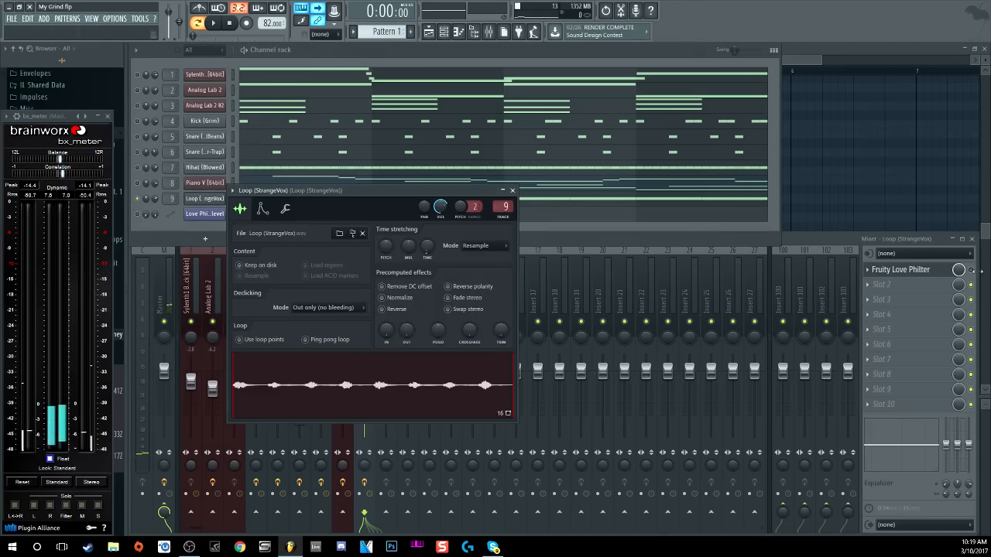
{"action": "left_click", "coordinate": [954, 274]}
{"action": "left_click", "coordinate": [243, 215]}
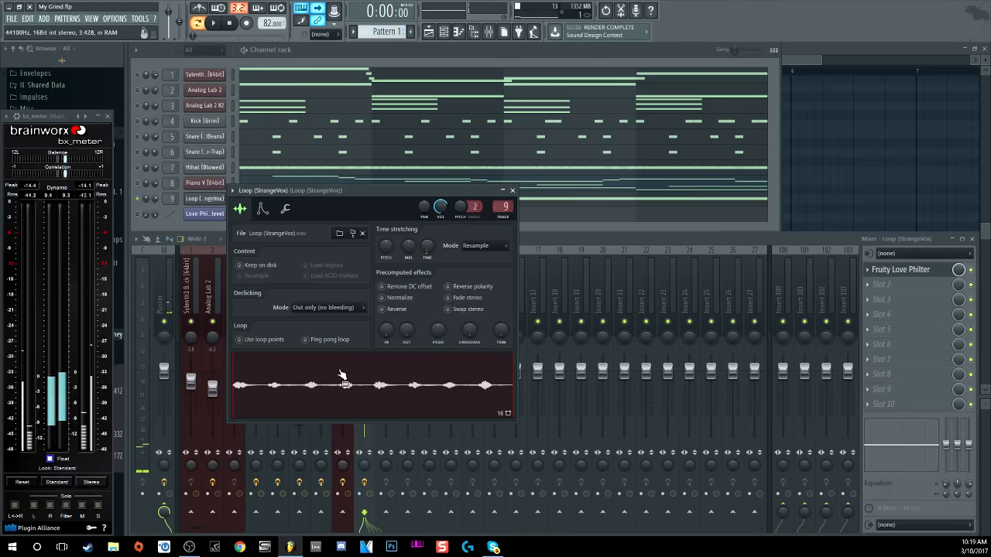
{"action": "left_click", "coordinate": [512, 189]}
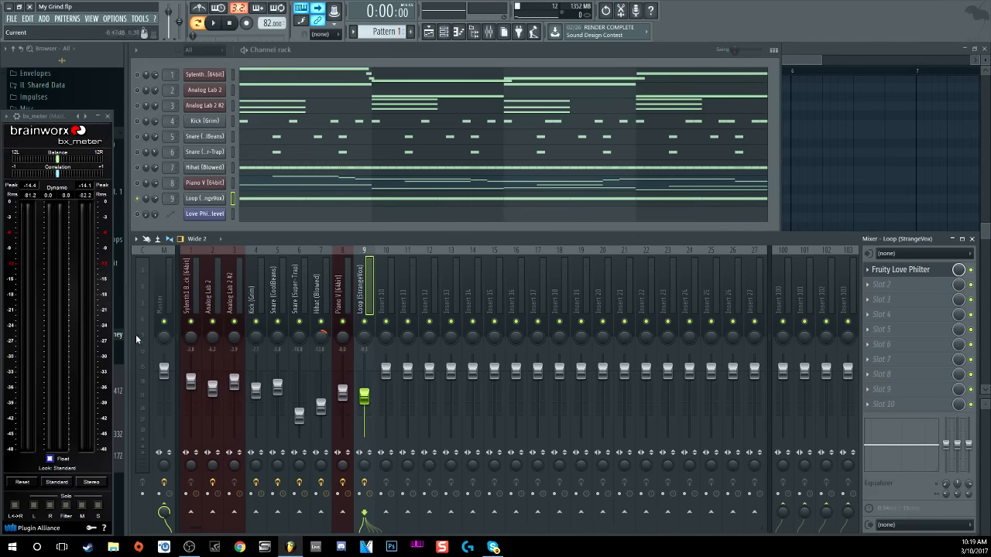
{"action": "left_click", "coordinate": [199, 200]}
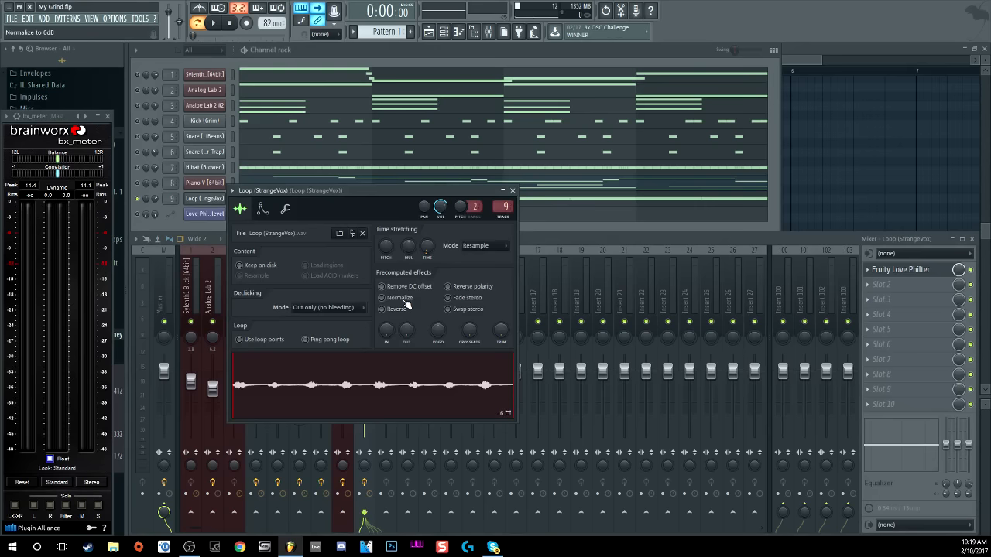
{"action": "left_click", "coordinate": [512, 190]}
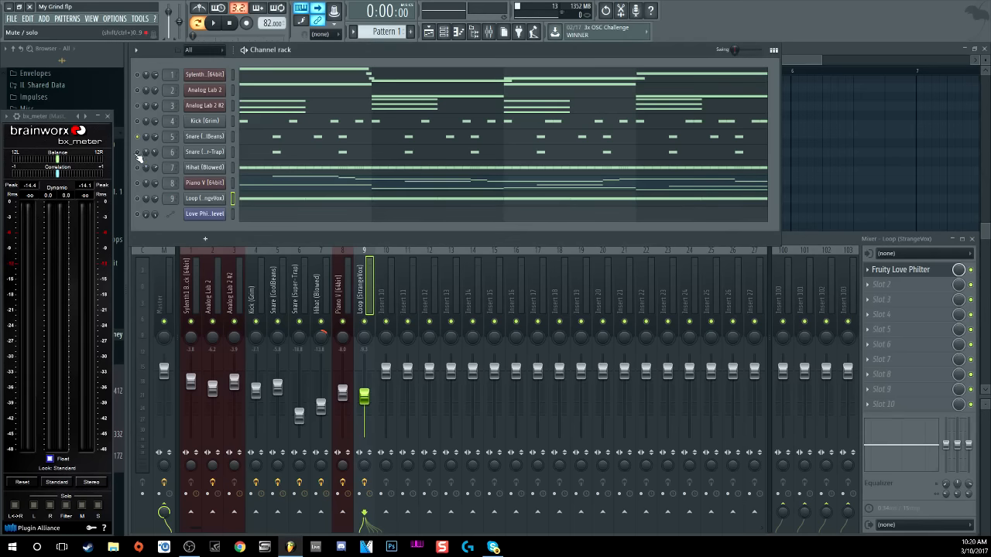
Audition the Snare (CoolBeans) sample in its channel settings, and inspect the FabFilter Pro-R reverb on its mixer track
{"action": "left_click", "coordinate": [205, 137]}
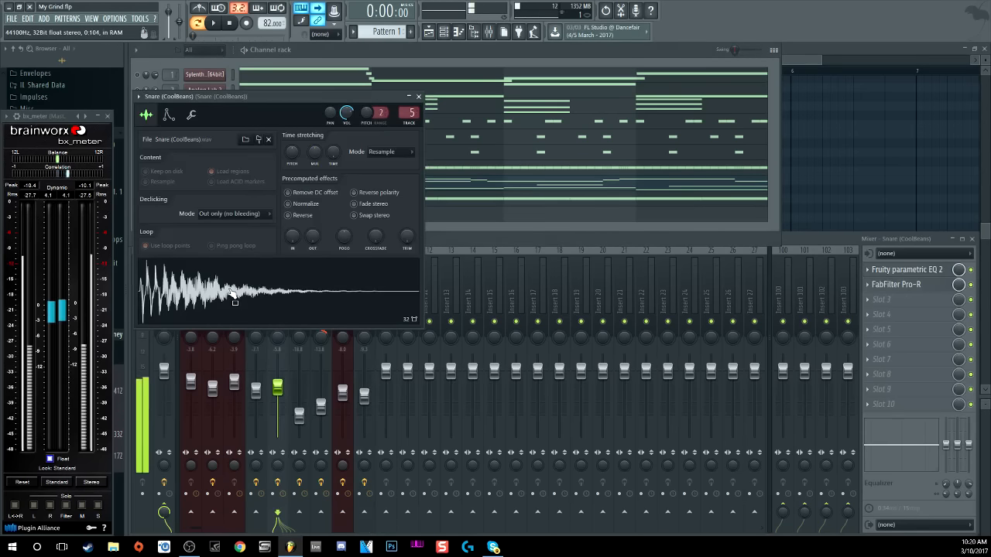
{"action": "left_click", "coordinate": [418, 96]}
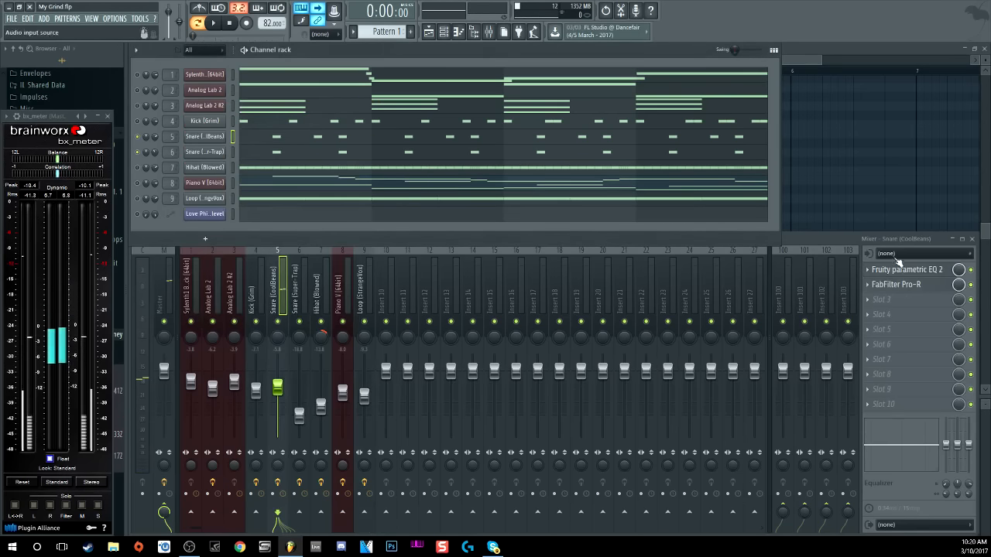
{"action": "left_click", "coordinate": [917, 284]}
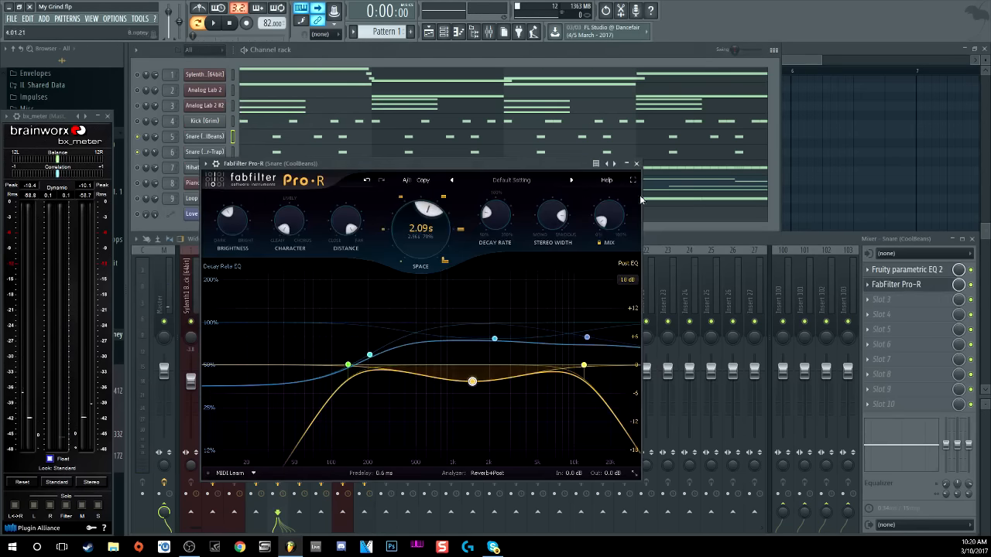
{"action": "left_click", "coordinate": [636, 165]}
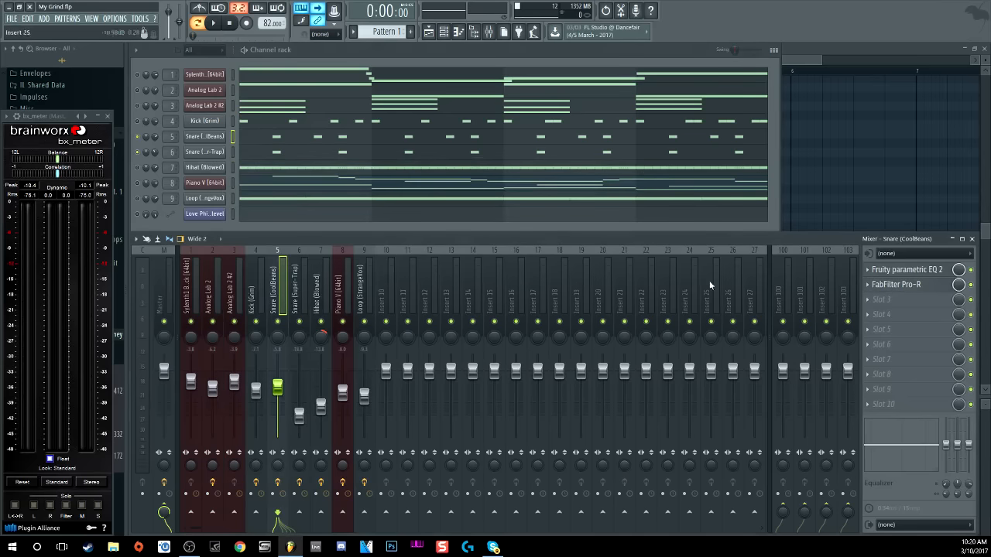
Open the Snare (Super-Trap) sample settings, and inspect the Fruity Reeverb 2 and Fruity delay bank effects on its mixer track
{"action": "left_click", "coordinate": [220, 154]}
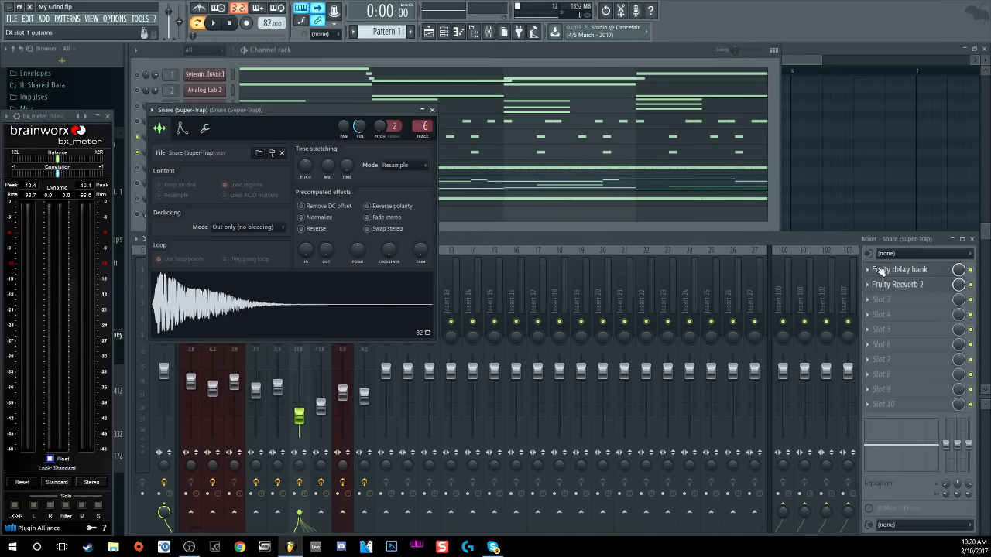
{"action": "left_click", "coordinate": [897, 285]}
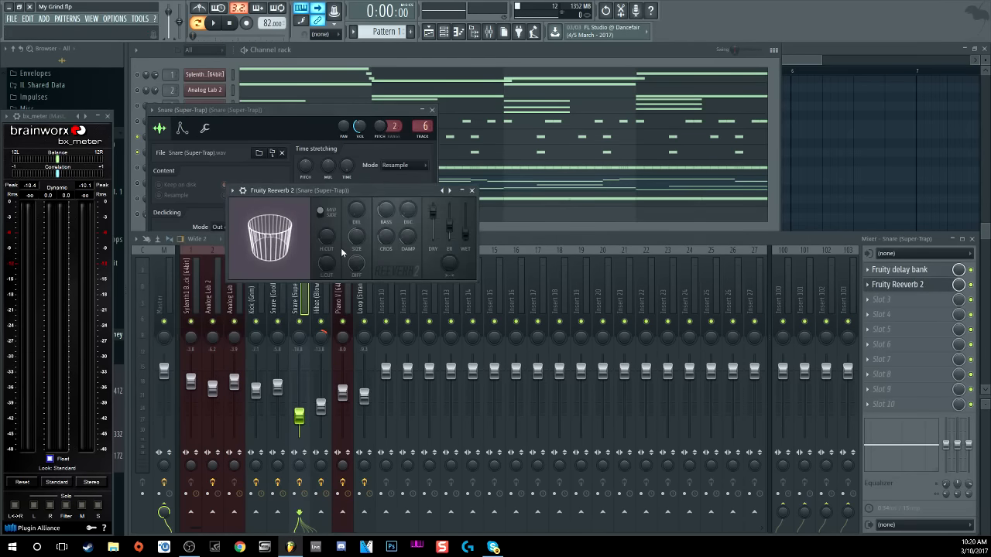
{"action": "left_click", "coordinate": [261, 127]}
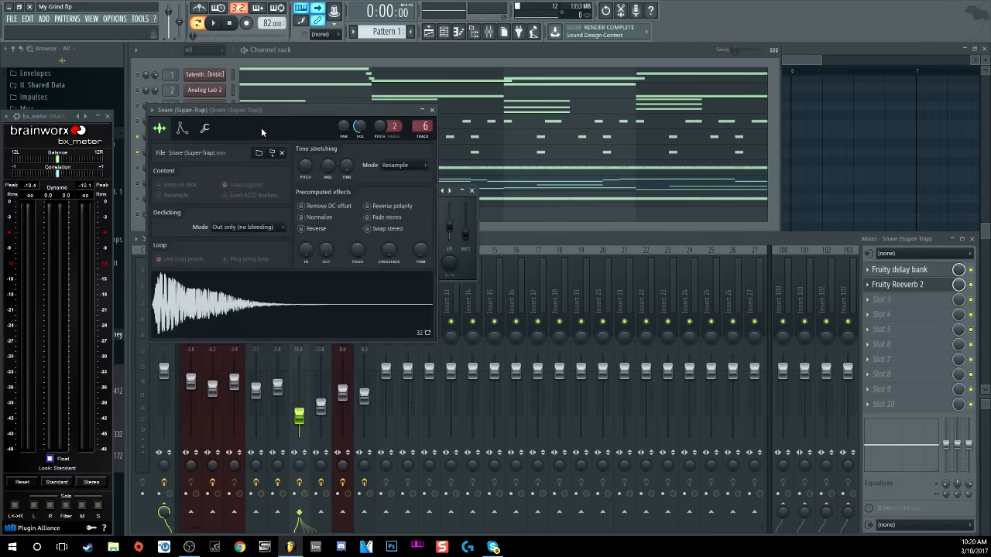
{"action": "left_click", "coordinate": [432, 109]}
{"action": "left_click", "coordinate": [897, 270]}
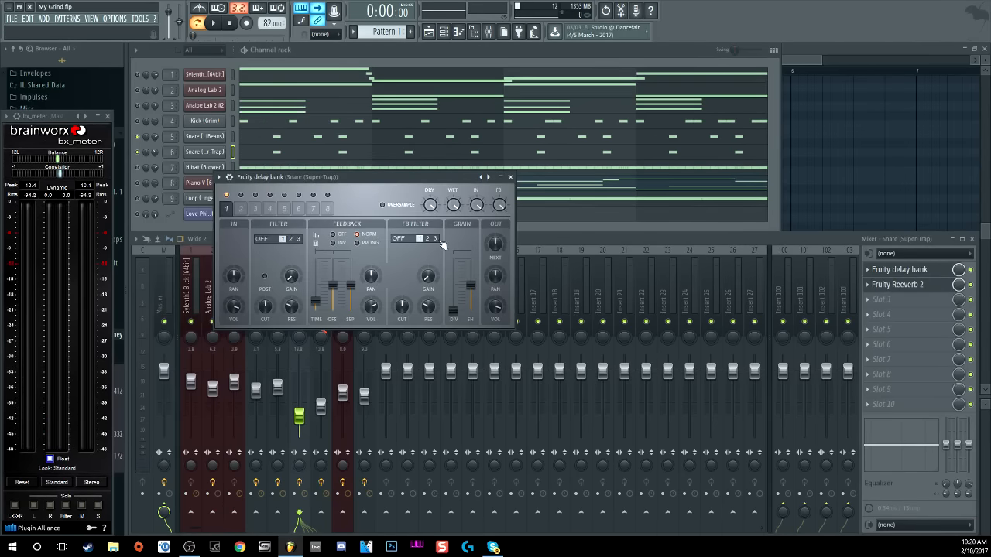
{"action": "left_click", "coordinate": [510, 177]}
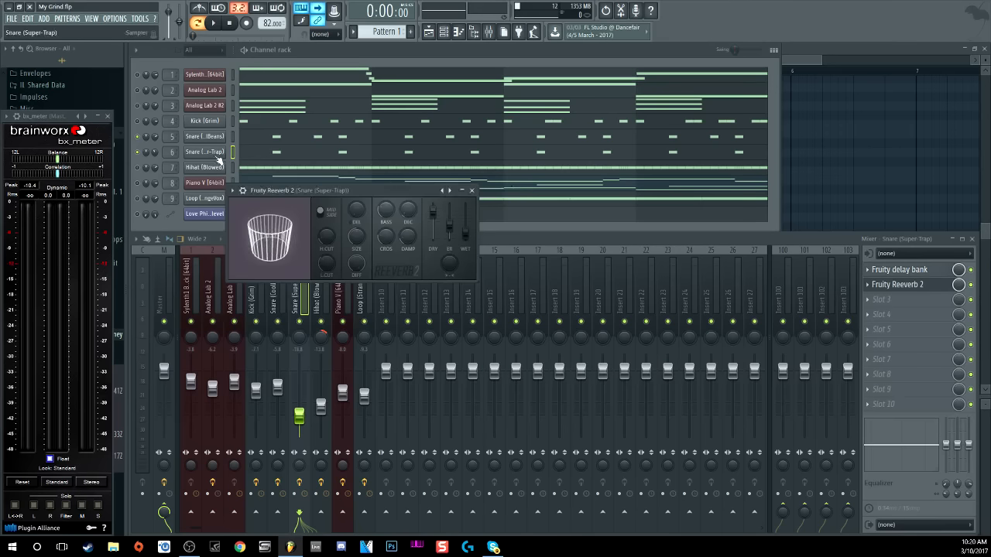
Play the Snare (CoolBeans) and Snare (Super-Trap) channels together, and bring the channel rack back to the front
{"action": "left_click", "coordinate": [214, 23]}
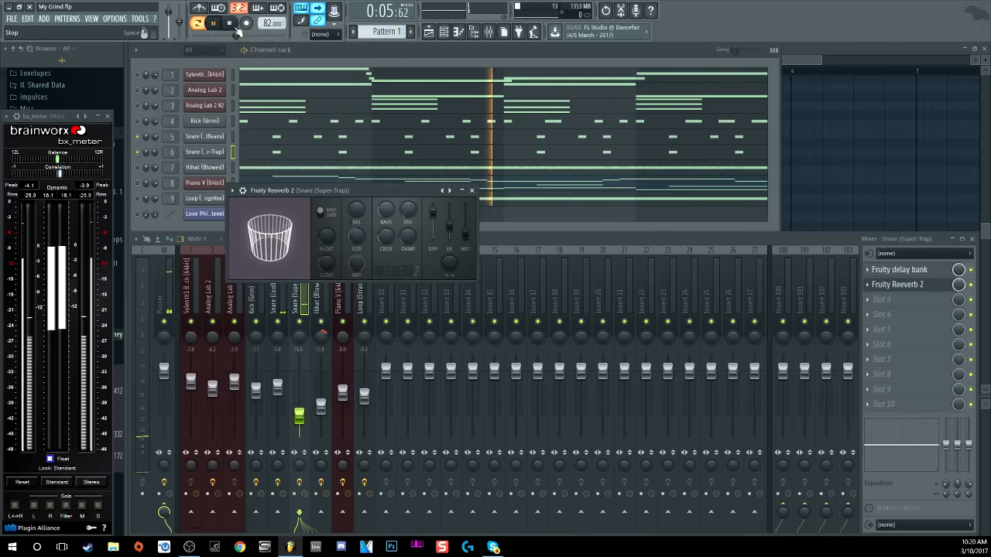
{"action": "left_click", "coordinate": [232, 23]}
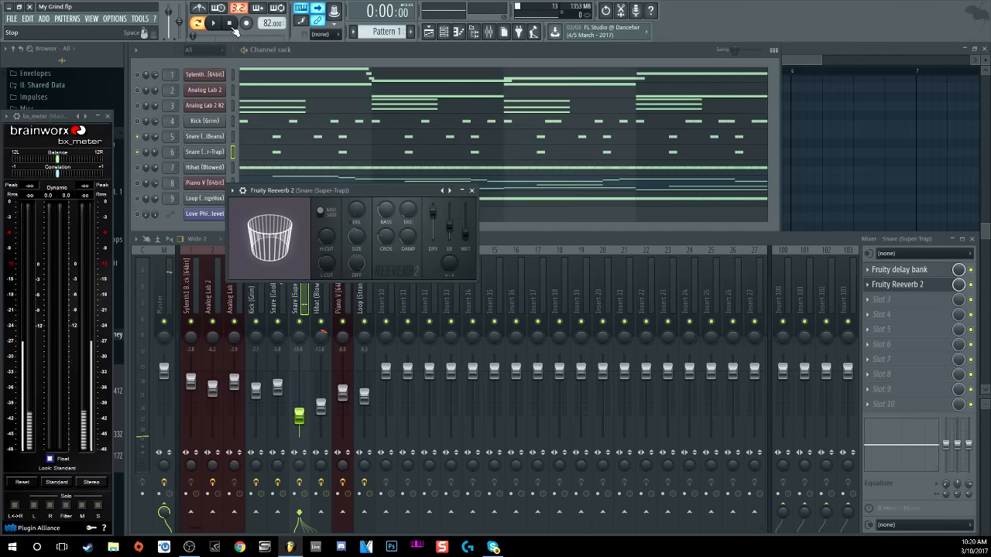
{"action": "left_click", "coordinate": [334, 50]}
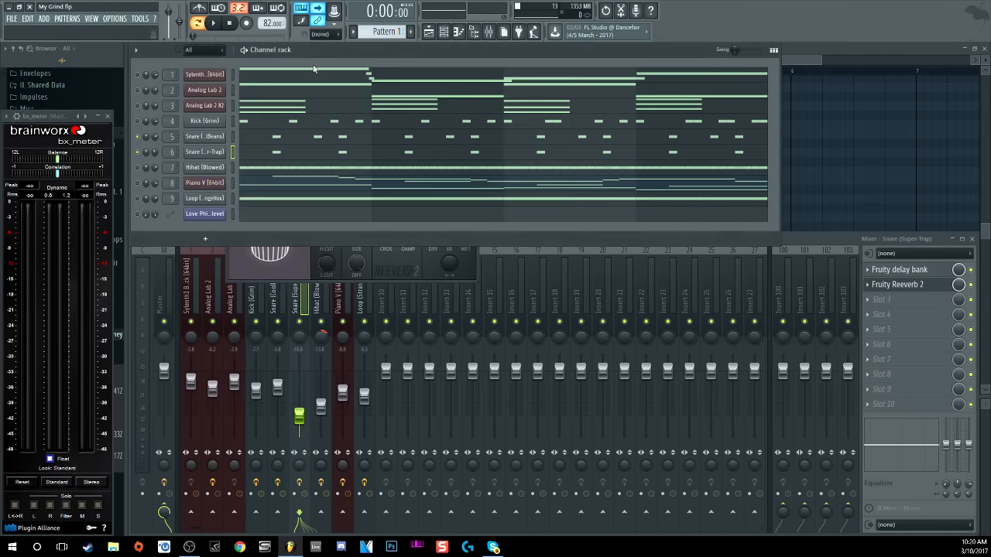
Play the soloed Hihat (Blowed) part, and open its sample settings
{"action": "left_click", "coordinate": [218, 24]}
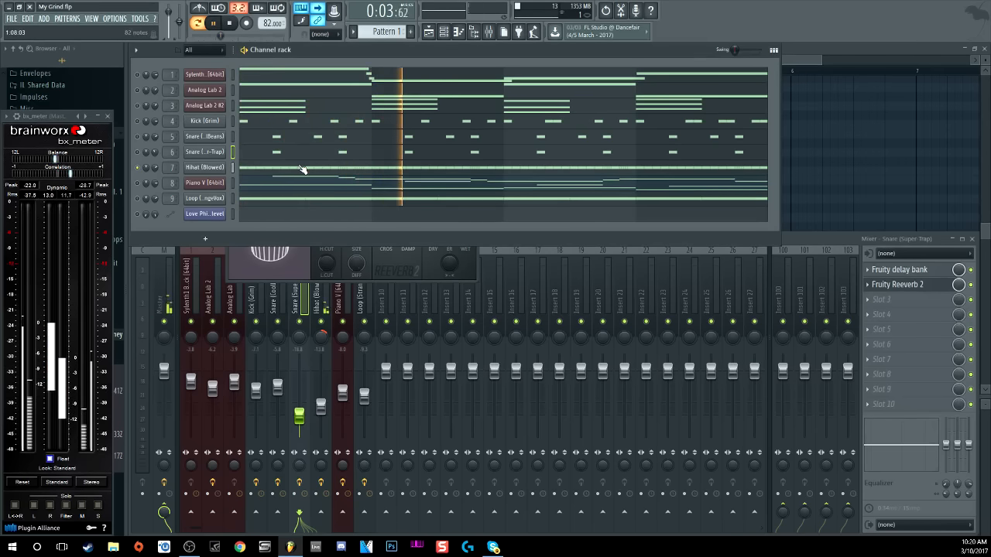
{"action": "left_click", "coordinate": [204, 167]}
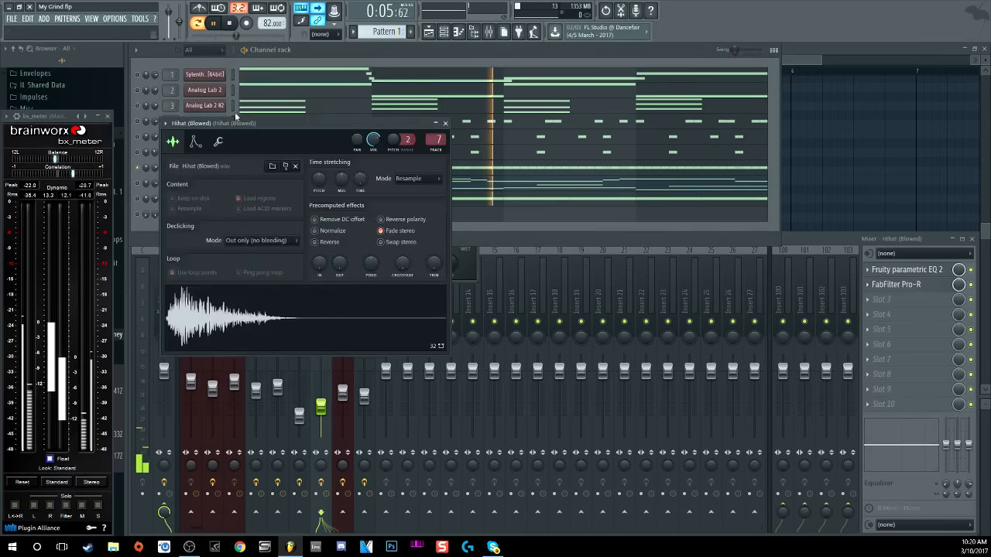
{"action": "key", "text": "space"}
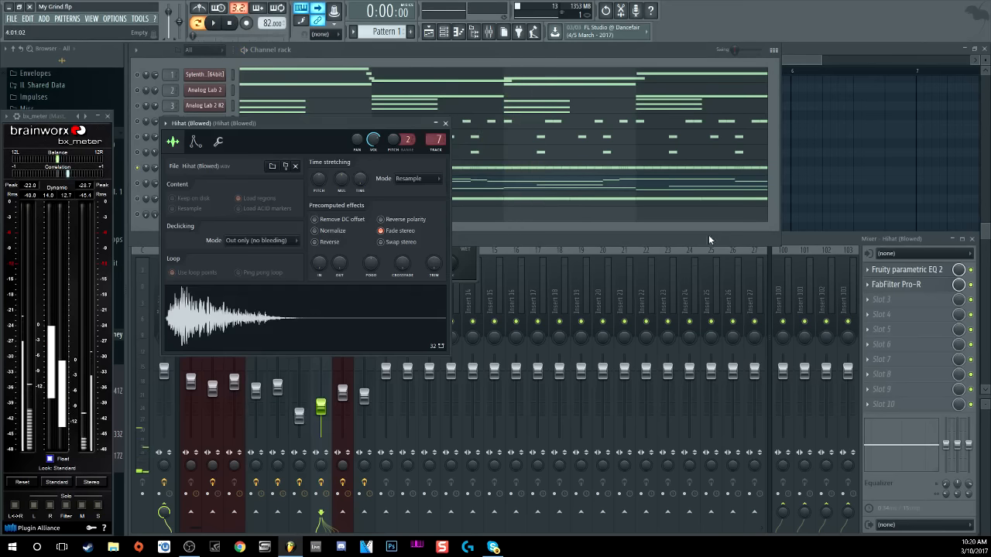
Inspect the Fruity parametric EQ 2 and FabFilter Pro-R on the Hihat (Blowed) track, and close the hi-hat windows
{"action": "left_click", "coordinate": [911, 271]}
{"action": "left_click", "coordinate": [913, 284]}
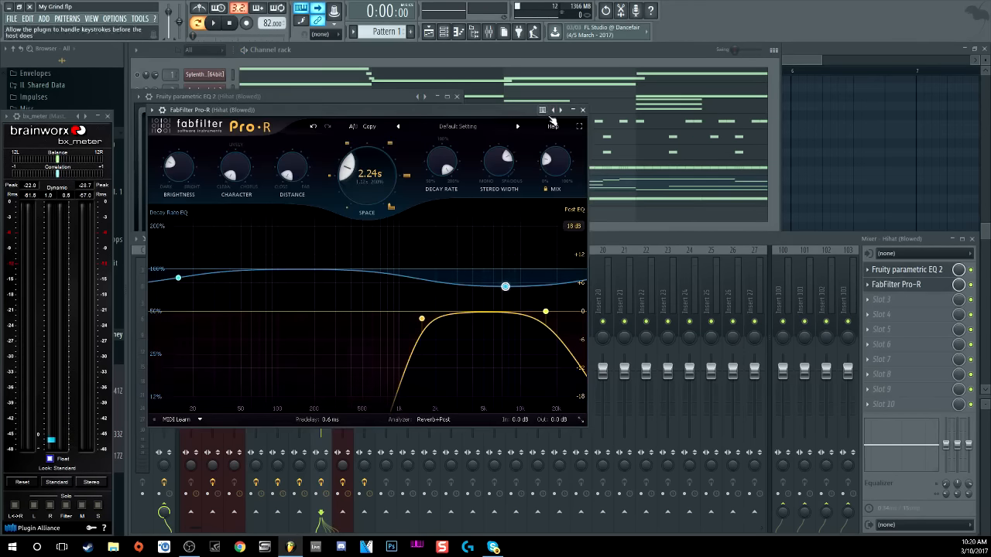
{"action": "left_click", "coordinate": [583, 110]}
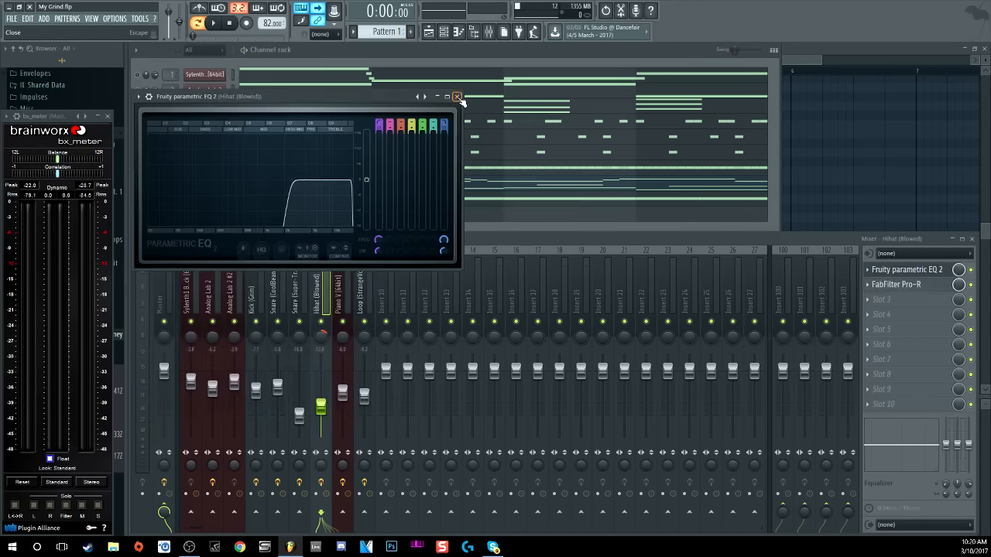
{"action": "left_click", "coordinate": [457, 96]}
{"action": "left_click", "coordinate": [447, 123]}
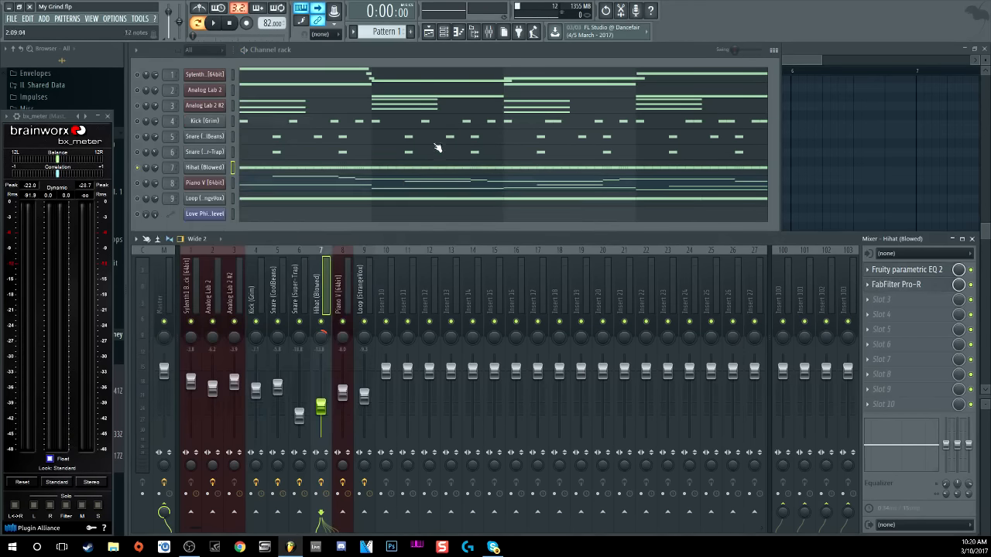
Solo the Kick (Grim) channel, open its sample settings, and inspect the Fruity parametric EQ 2 on its mixer track
{"action": "left_click", "coordinate": [139, 167]}
{"action": "left_click", "coordinate": [213, 121]}
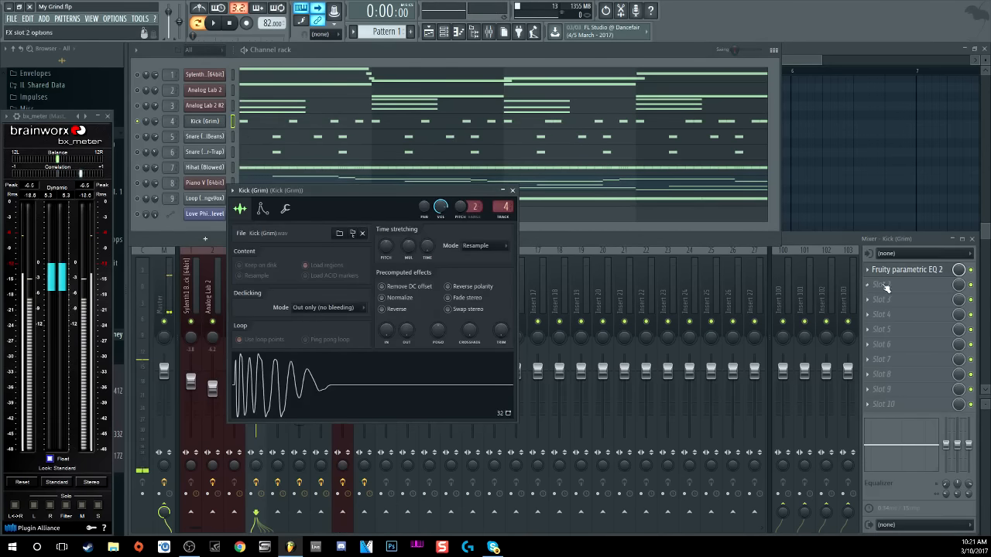
{"action": "left_click", "coordinate": [907, 270]}
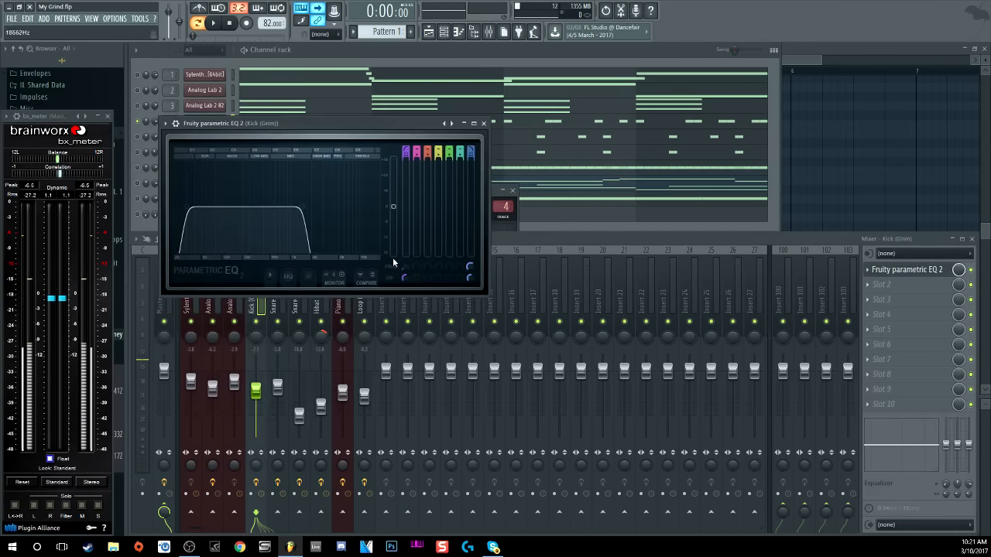
{"action": "left_click", "coordinate": [483, 123]}
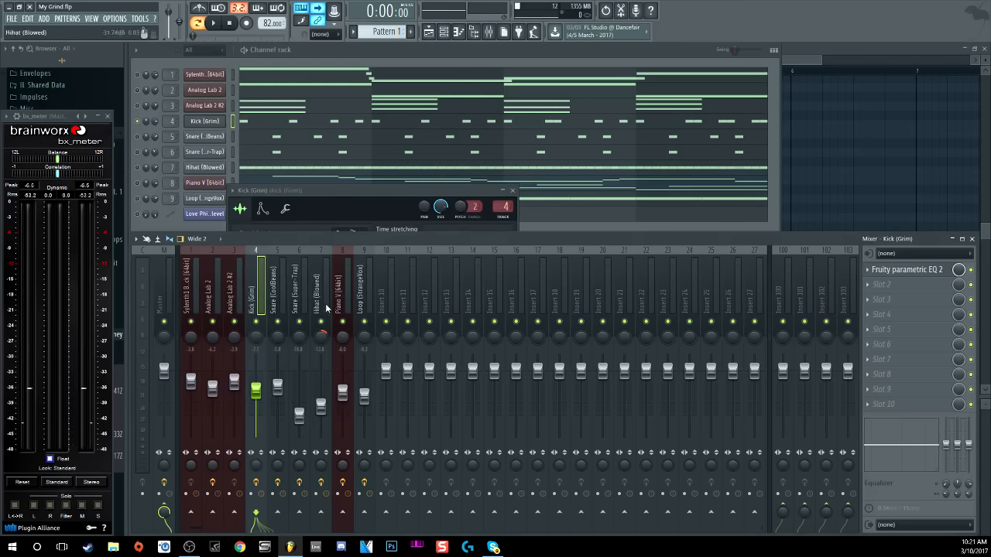
Unmute the snares, hi-hat and vocal loop to play them with the kick, and play the pattern with all nine instrument channels enabled
{"action": "left_click", "coordinate": [138, 137]}
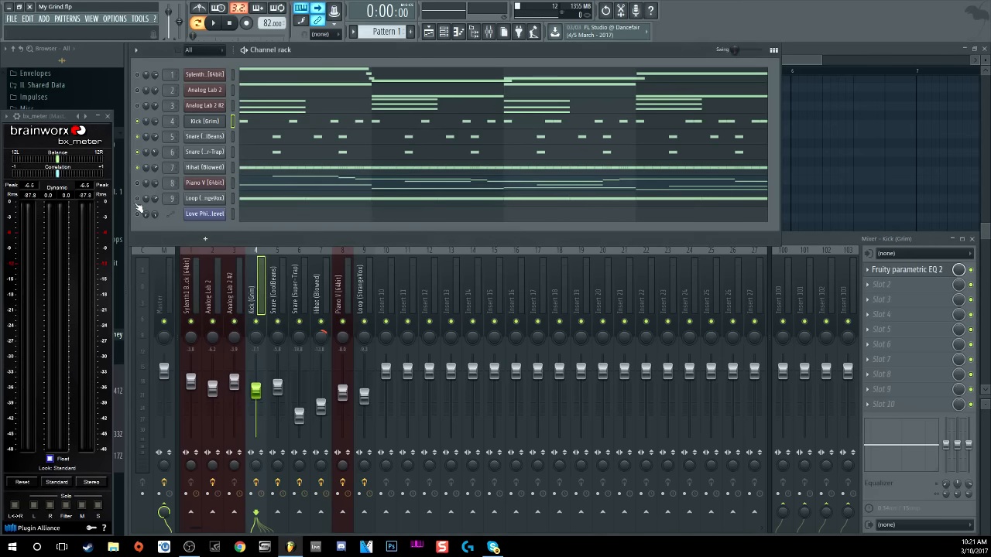
{"action": "left_click", "coordinate": [214, 23]}
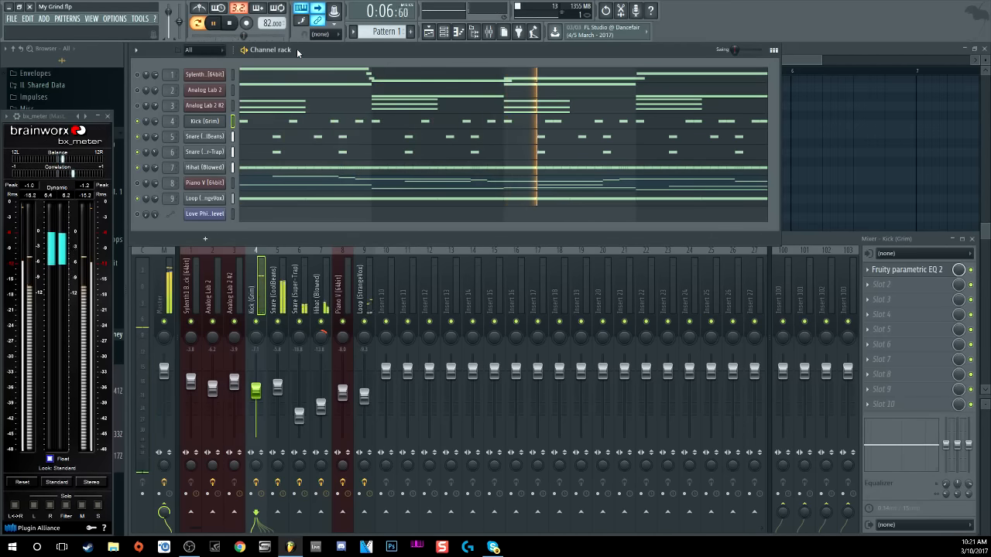
{"action": "left_click", "coordinate": [236, 24]}
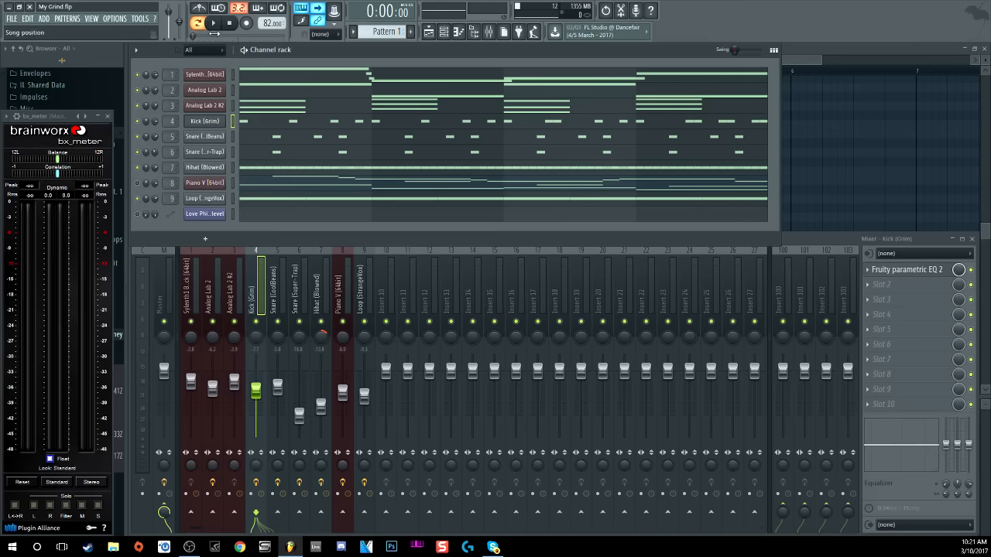
{"action": "key", "text": "space"}
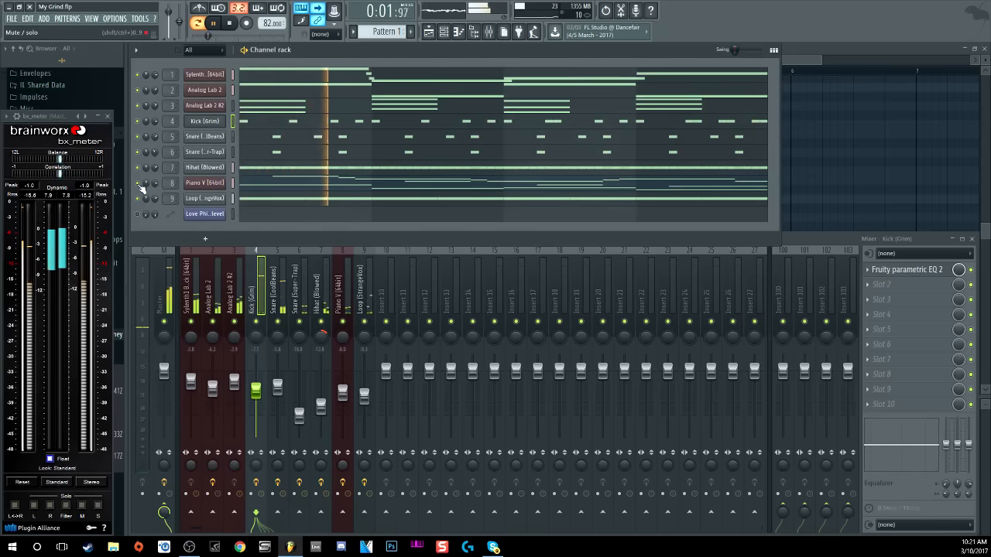
{"action": "left_click", "coordinate": [231, 25]}
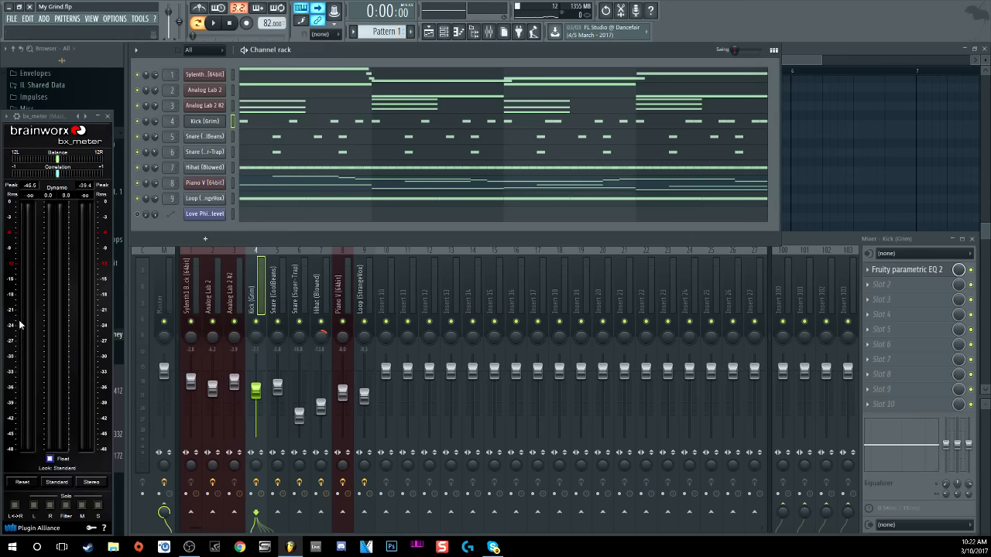
Inspect the FabFilter Pro-L limiter on the Master track, and compare the beat with the limiter bypassed and enabled
{"action": "left_click", "coordinate": [162, 294]}
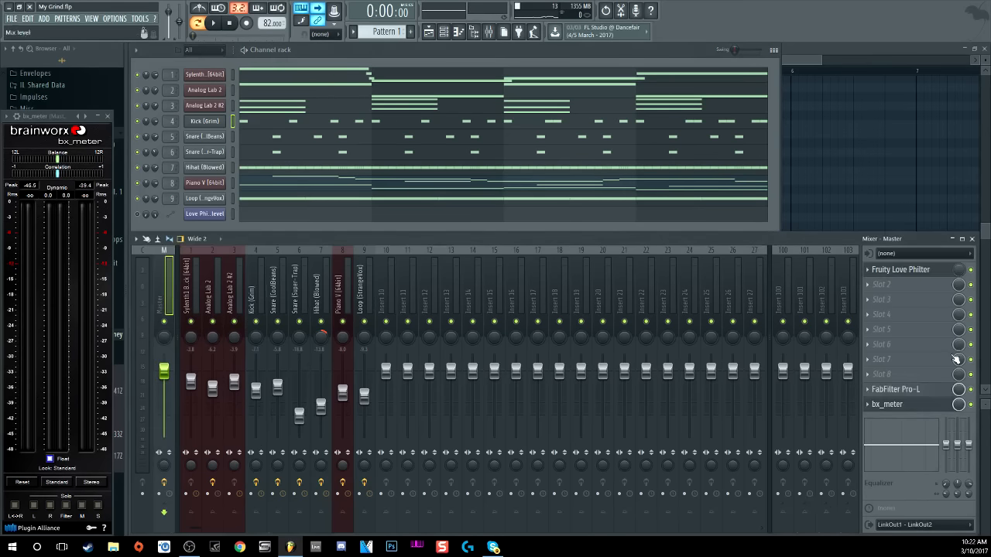
{"action": "left_click", "coordinate": [901, 389]}
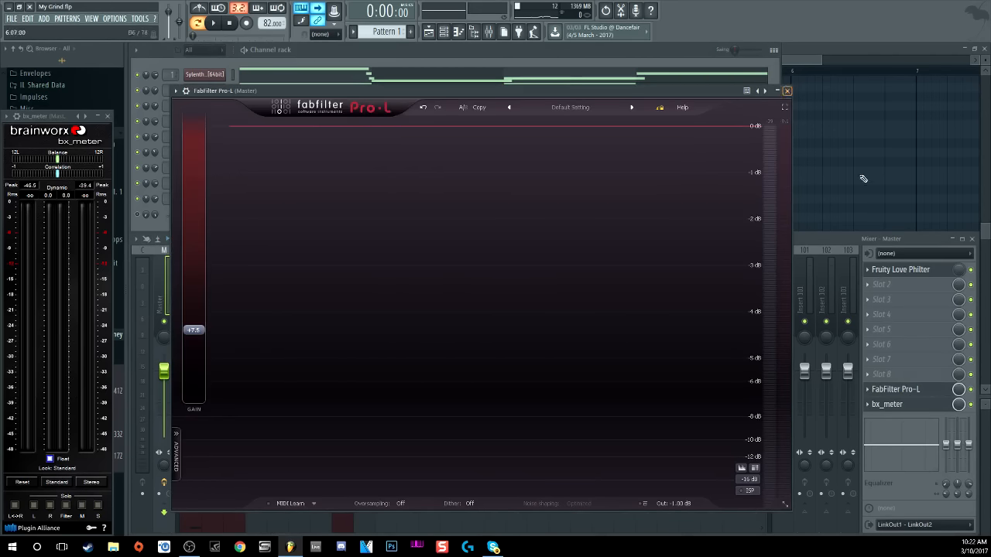
{"action": "left_click", "coordinate": [971, 389]}
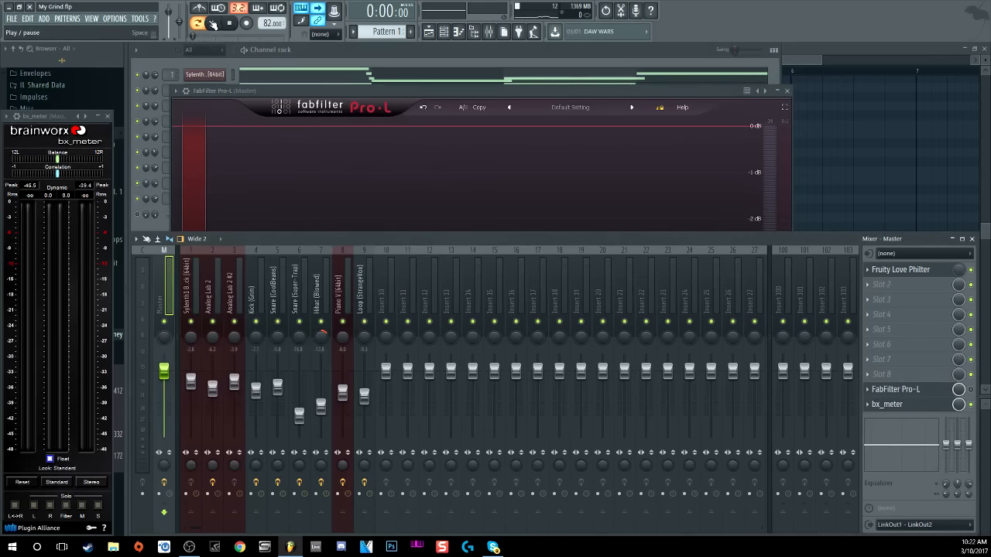
{"action": "left_click", "coordinate": [213, 24]}
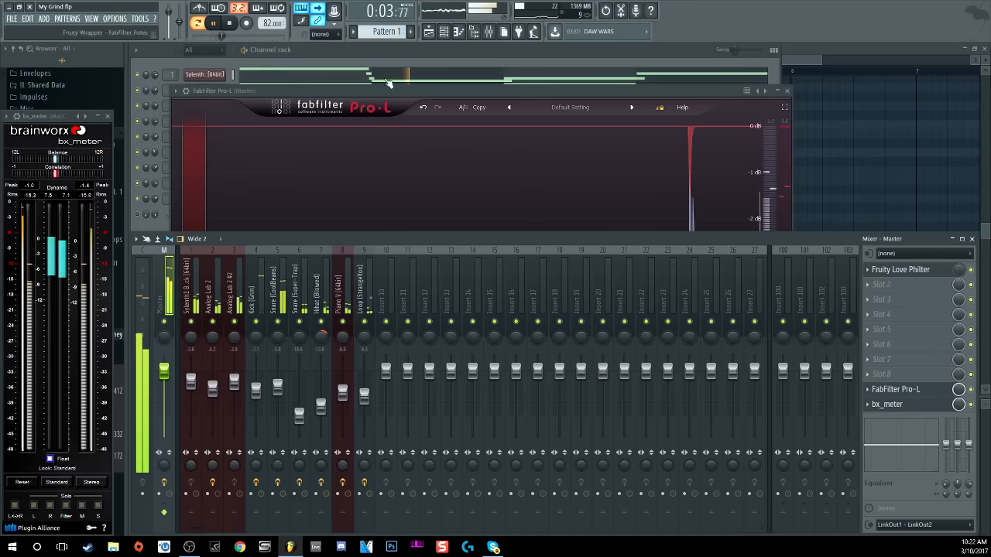
{"action": "left_click", "coordinate": [229, 24]}
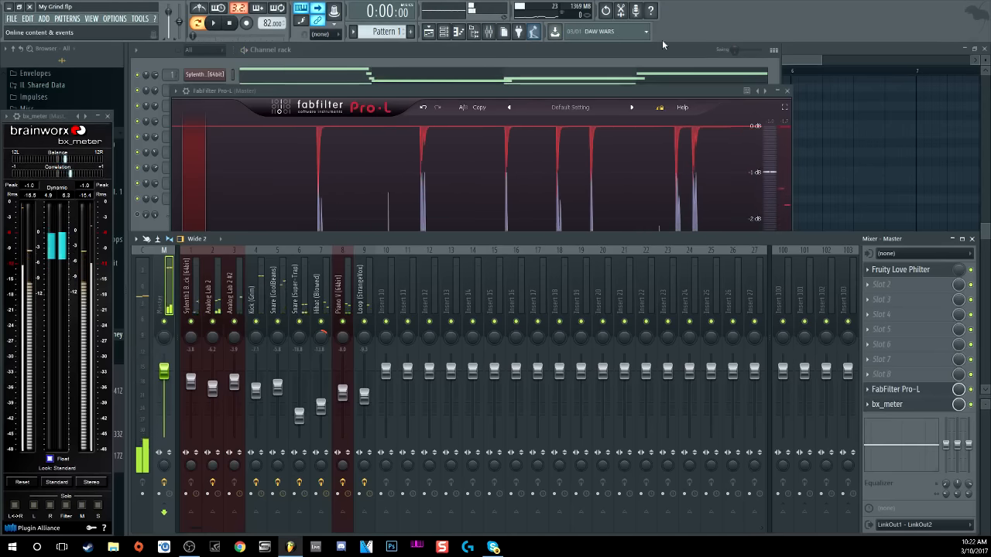
Bring up the playlist arrangement and play the song from bar 29, stopping after a short listen
{"action": "key", "text": "F7"}
{"action": "left_click", "coordinate": [428, 31]}
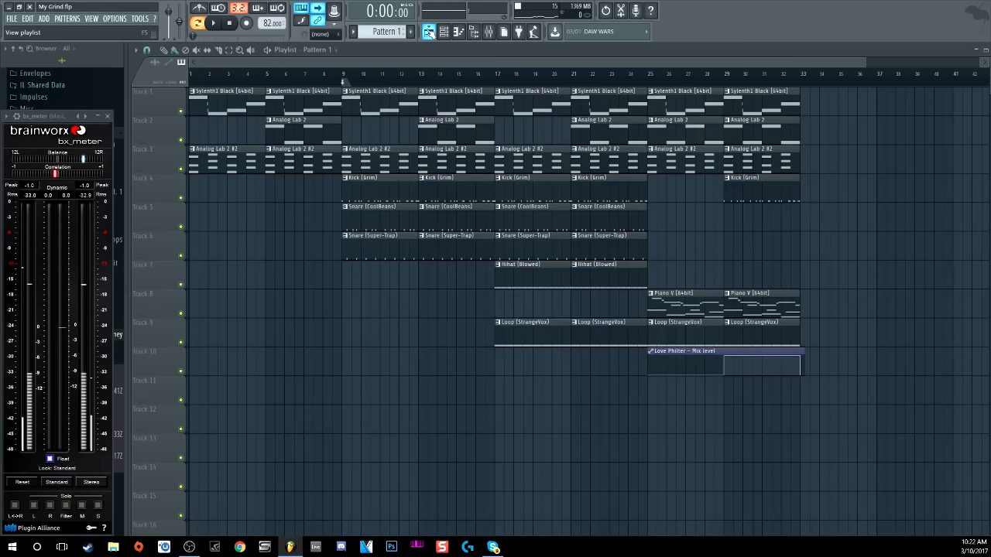
{"action": "left_click", "coordinate": [724, 79]}
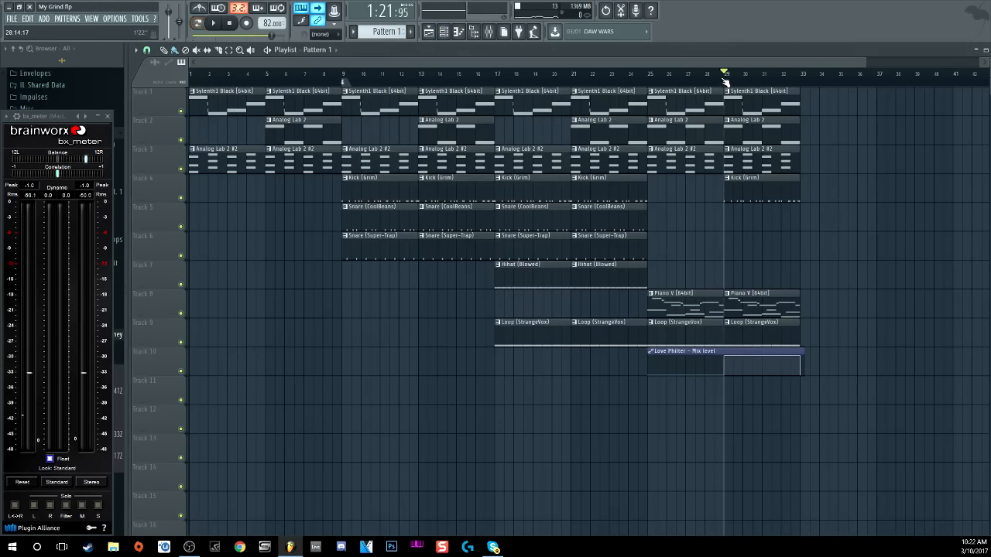
{"action": "left_click", "coordinate": [216, 24]}
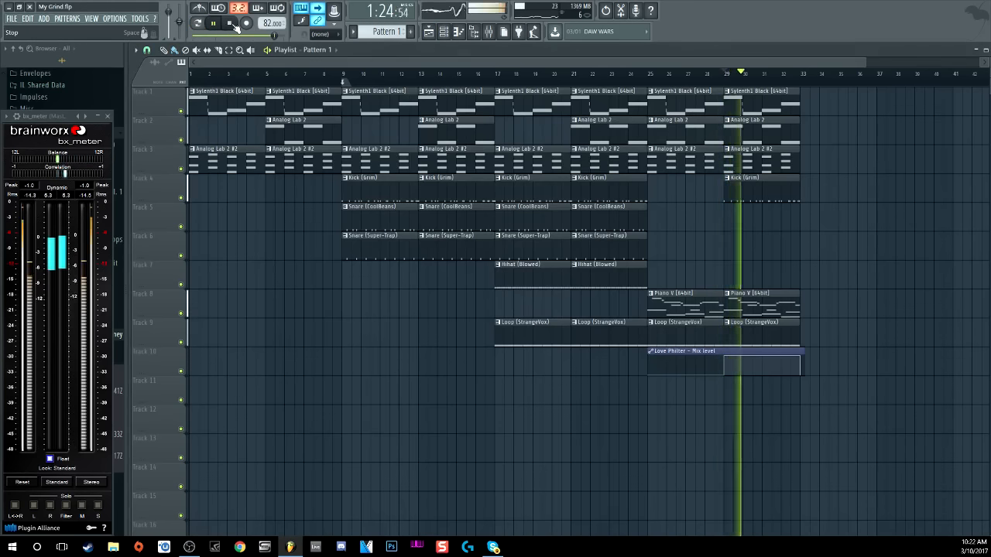
{"action": "left_click", "coordinate": [234, 26]}
Play the song from bar 27 through the Love Philter automation, checking the Fruity Love Philter mix level on the Master track, and stop playback
{"action": "left_click", "coordinate": [685, 76]}
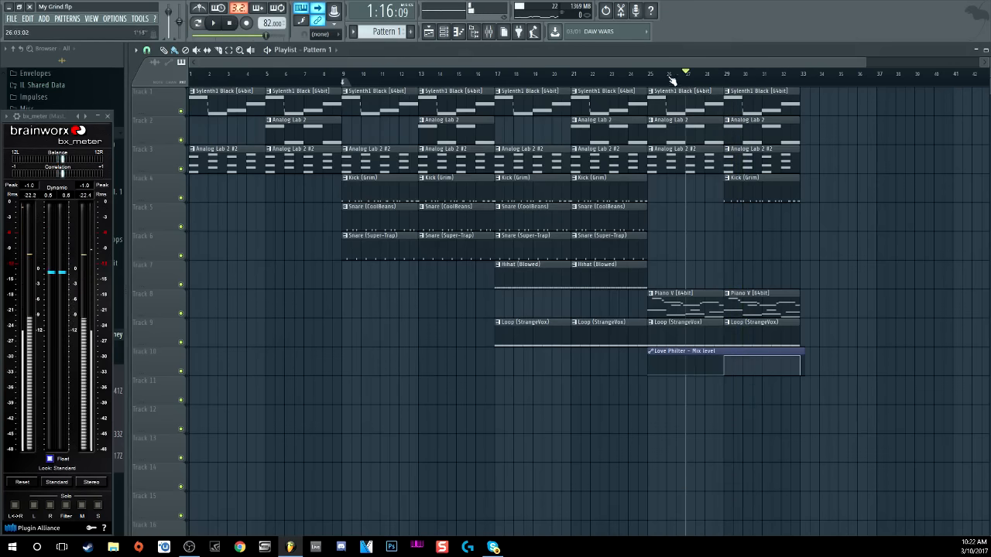
{"action": "left_click", "coordinate": [216, 24]}
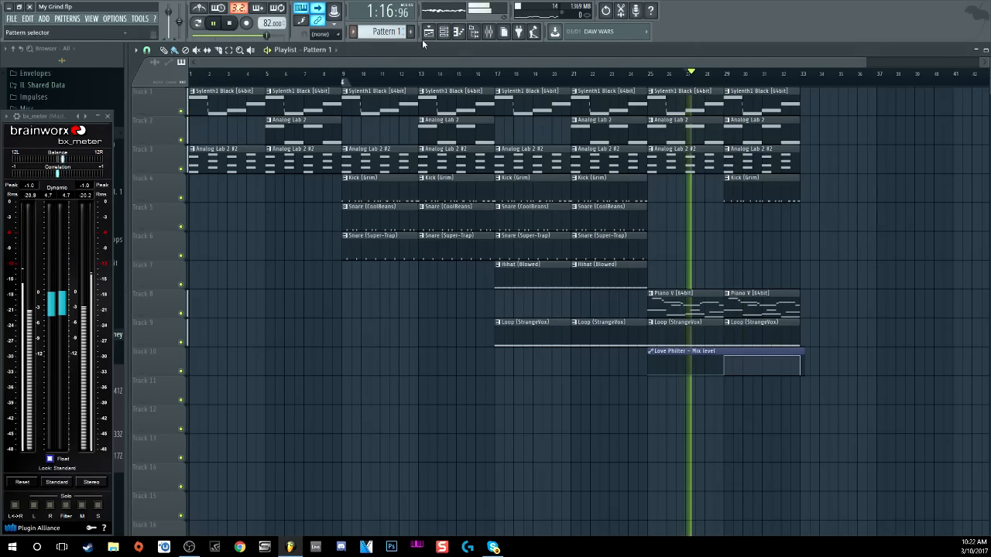
{"action": "key", "text": "F9"}
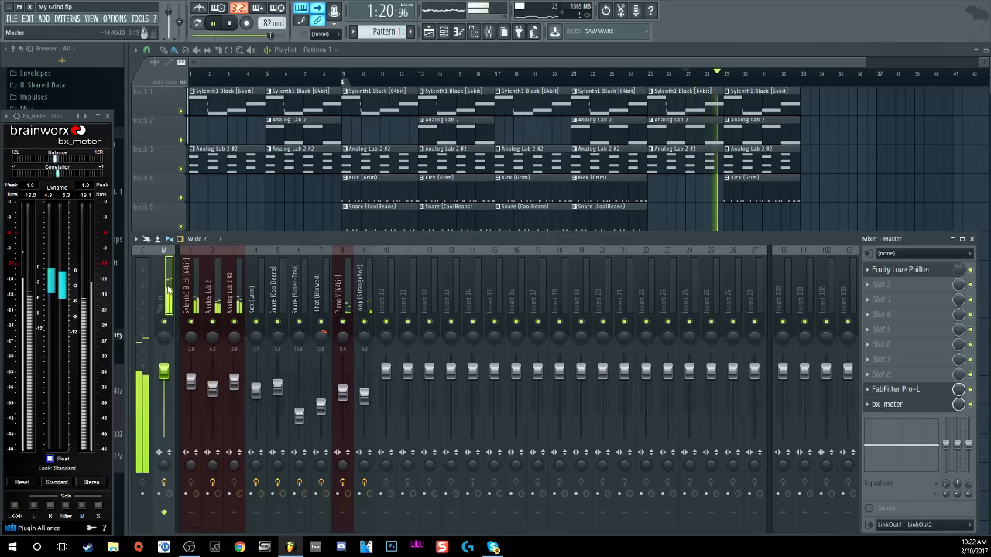
{"action": "left_click_drag", "start_coordinate": [958, 270], "coordinate": [958, 228]}
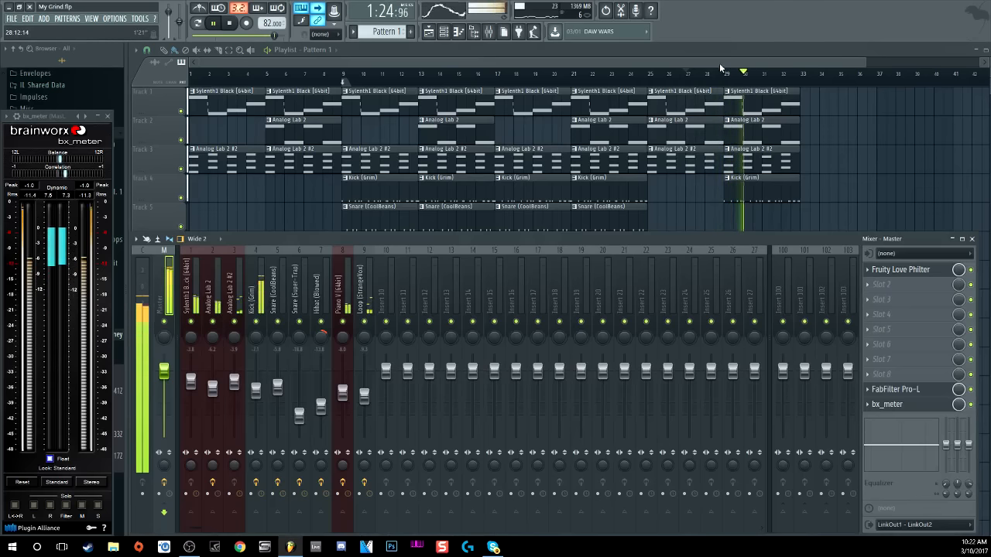
{"action": "left_click", "coordinate": [721, 65]}
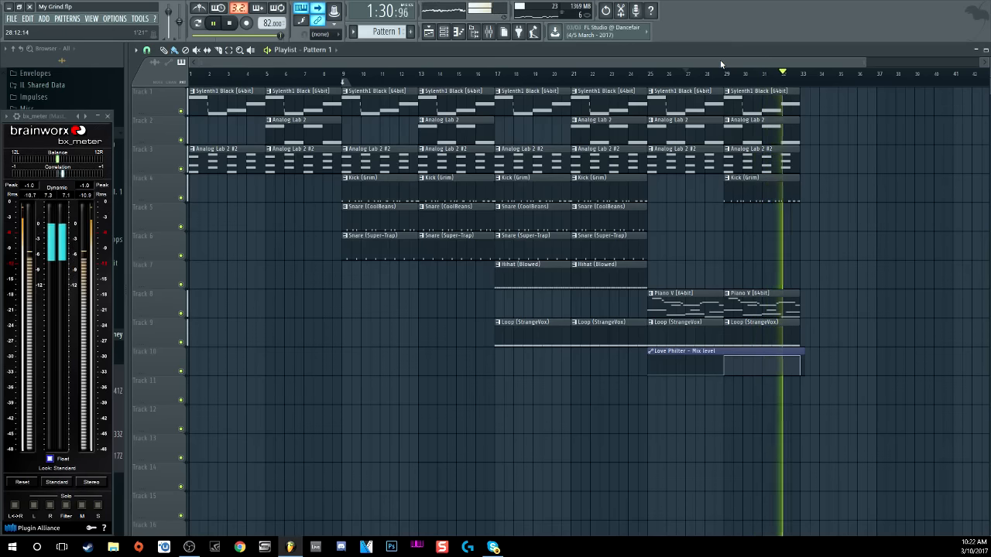
{"action": "key", "text": "space"}
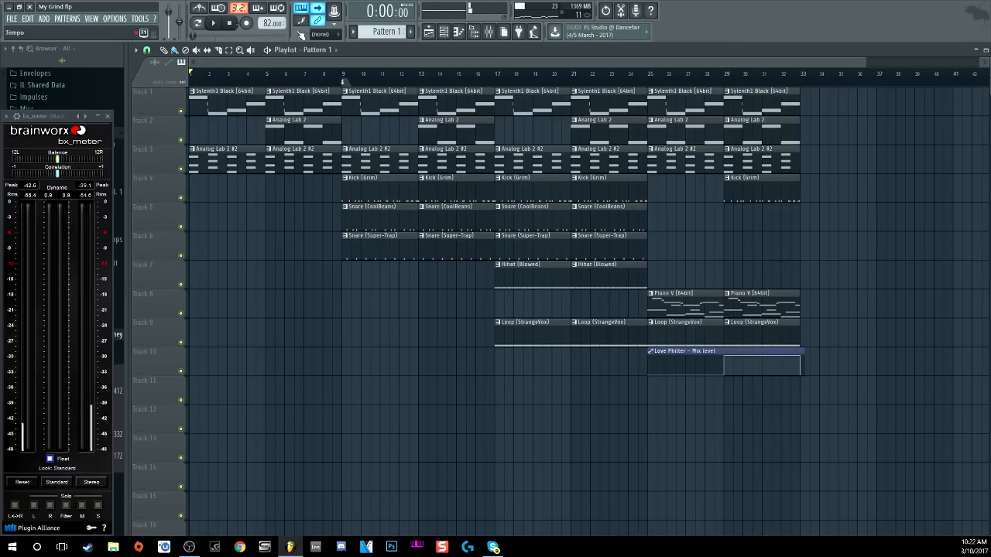
Inspect the Fruity Love Philter settings on the Master track, close the plugin, and return to the playlist
{"action": "left_click", "coordinate": [487, 35]}
{"action": "left_click", "coordinate": [898, 270]}
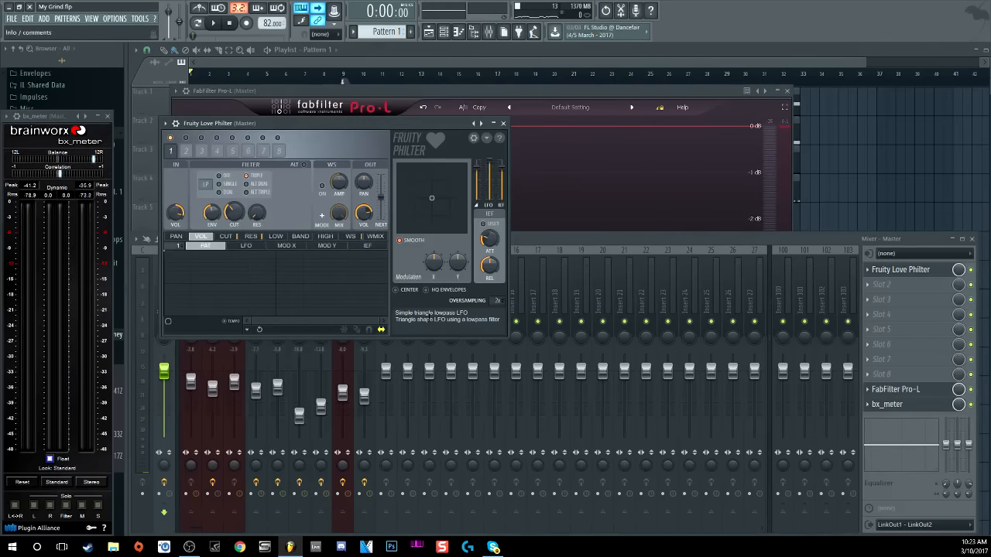
{"action": "left_click", "coordinate": [502, 124]}
{"action": "left_click", "coordinate": [910, 277]}
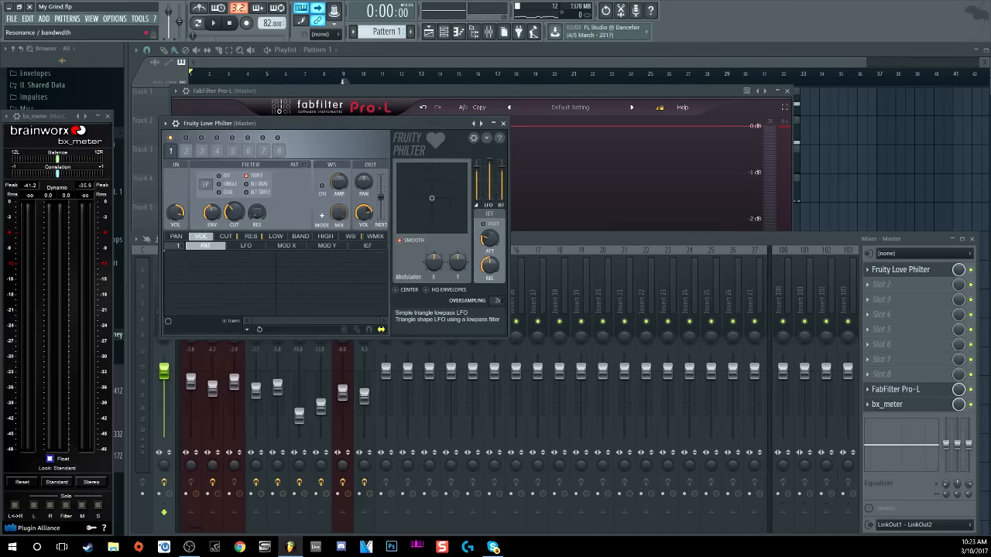
{"action": "left_click", "coordinate": [502, 124]}
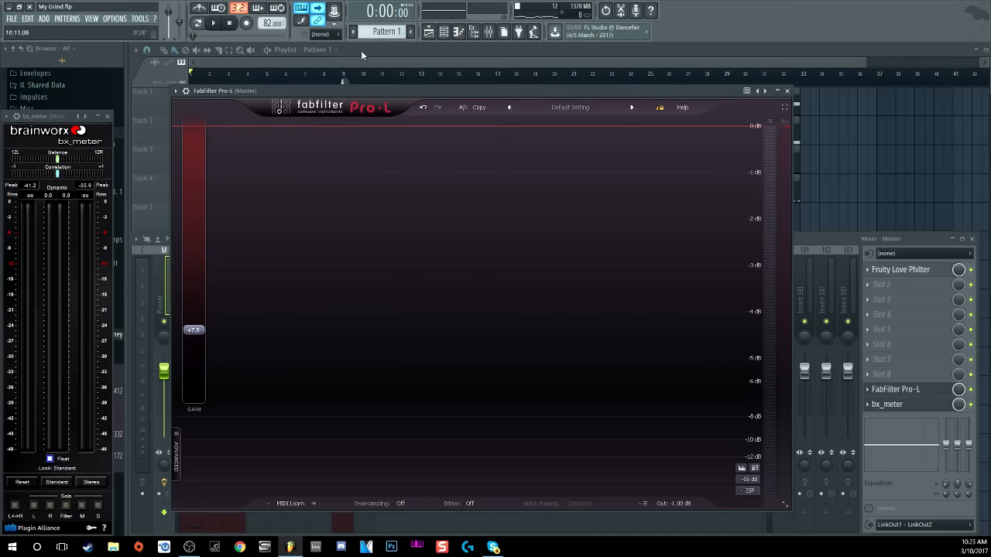
{"action": "left_click", "coordinate": [361, 61]}
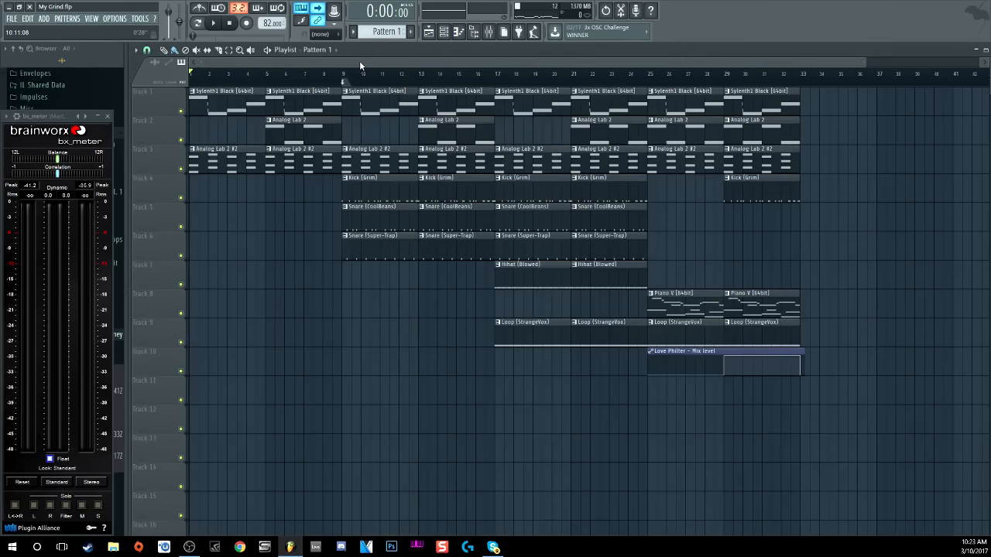